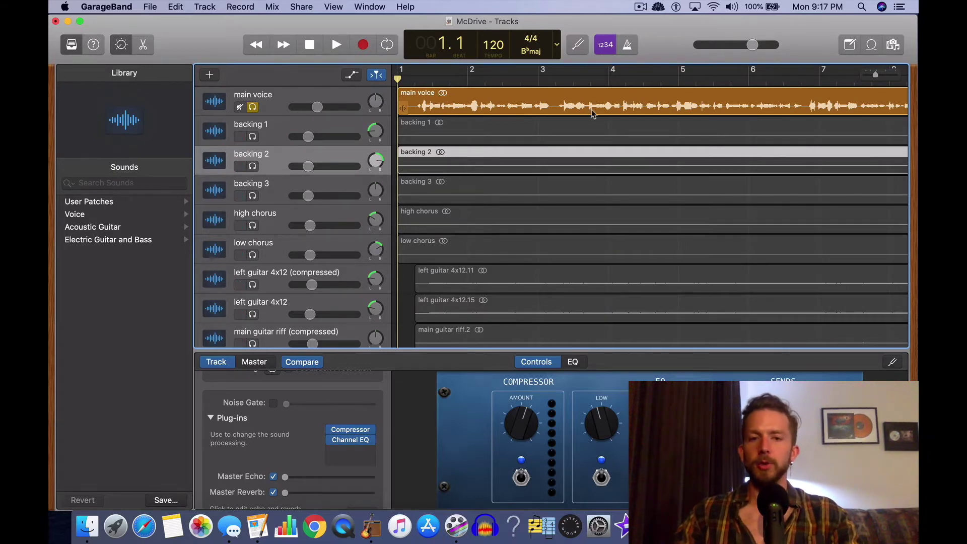
Step: Select the main voice track to show its Melodyne, BPA Gate, Compressor, Channel EQ and Stereo Delay chain
left_click(270, 102)
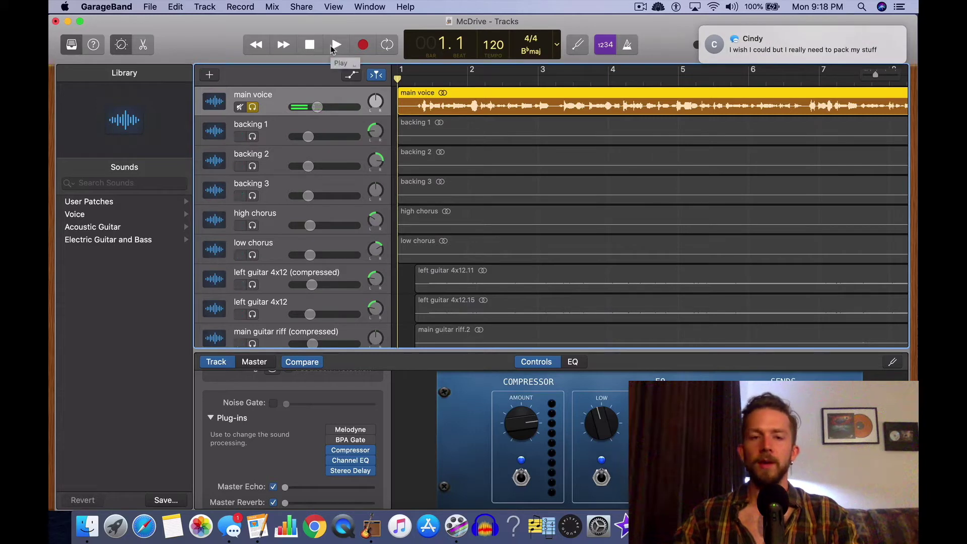
Step: Dismiss the message notification and play the soloed main voice, zooming the timeline in
left_click(884, 33)
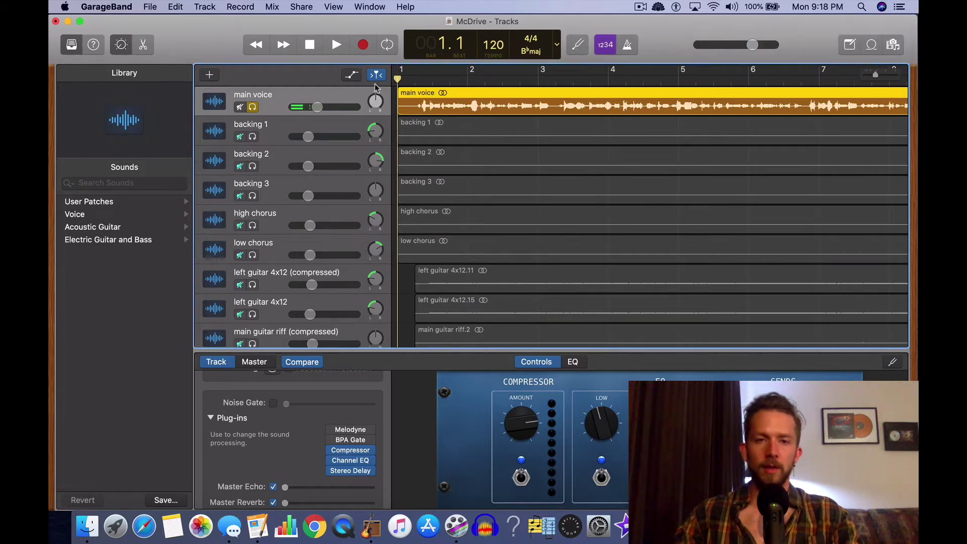
left_click(335, 45)
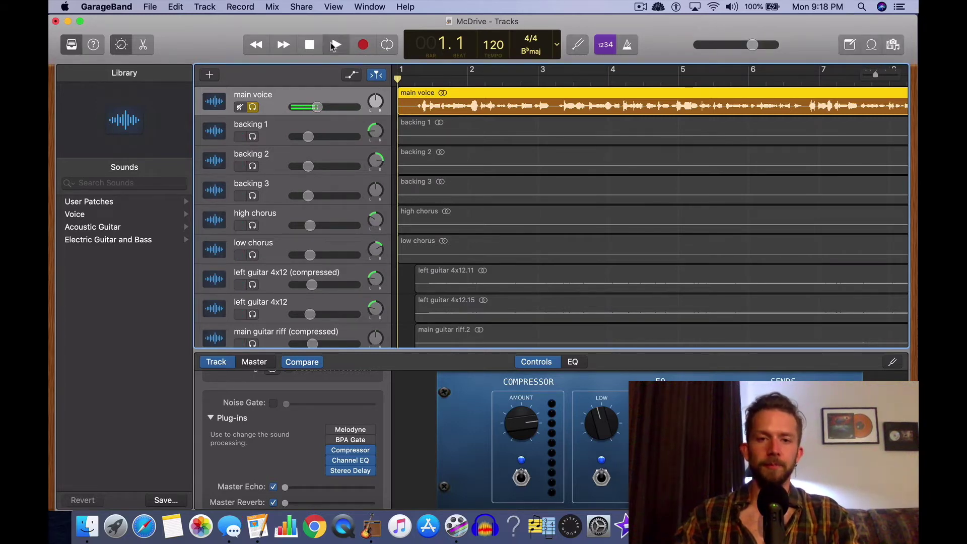
scroll(470, 151, "down", 10)
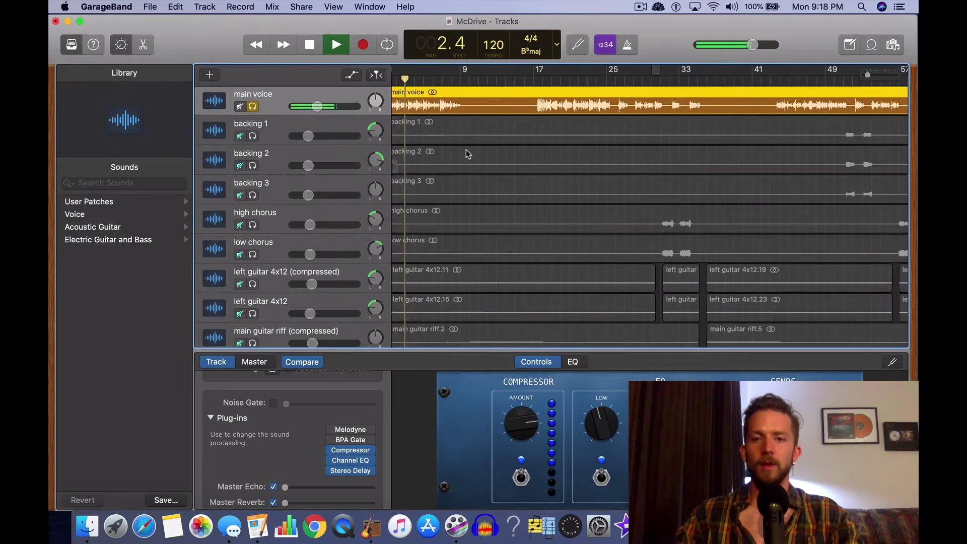
scroll(494, 132, "up", 5)
scroll(494, 130, "up", 2)
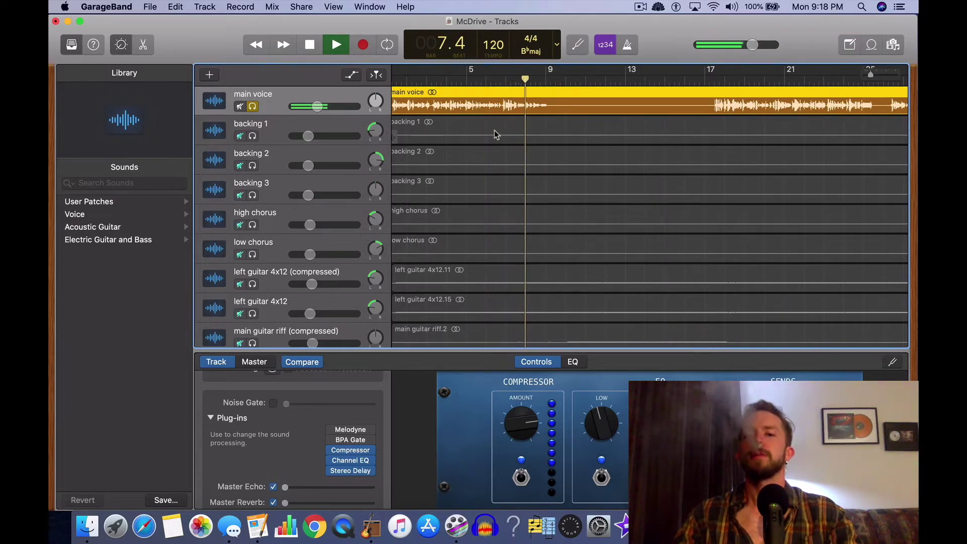
key("super+Right")
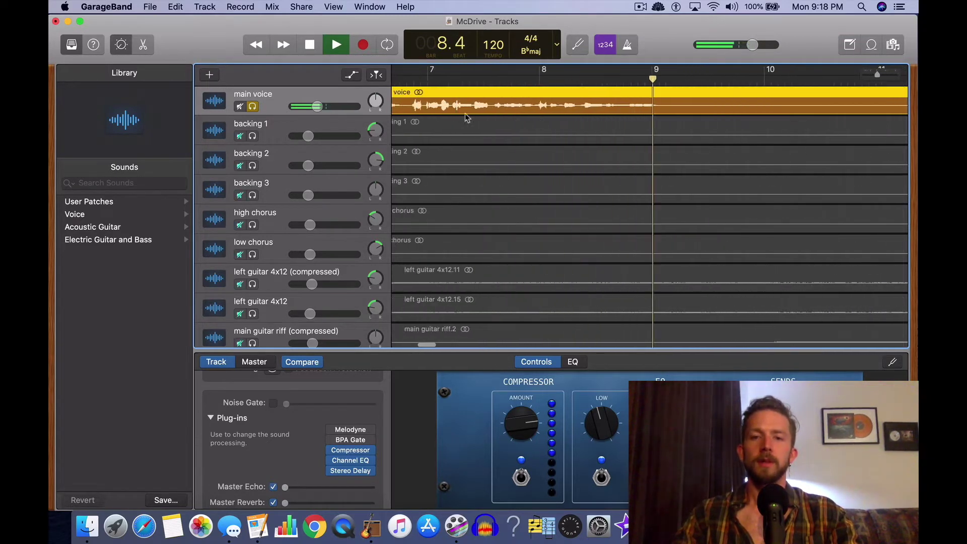
Step: Audition bars 6.3–7.1 to find the breath and split the main voice region at 6.4
key("space")
key("super+Right")
key("super+Right")
scroll(502, 94, "left", 2)
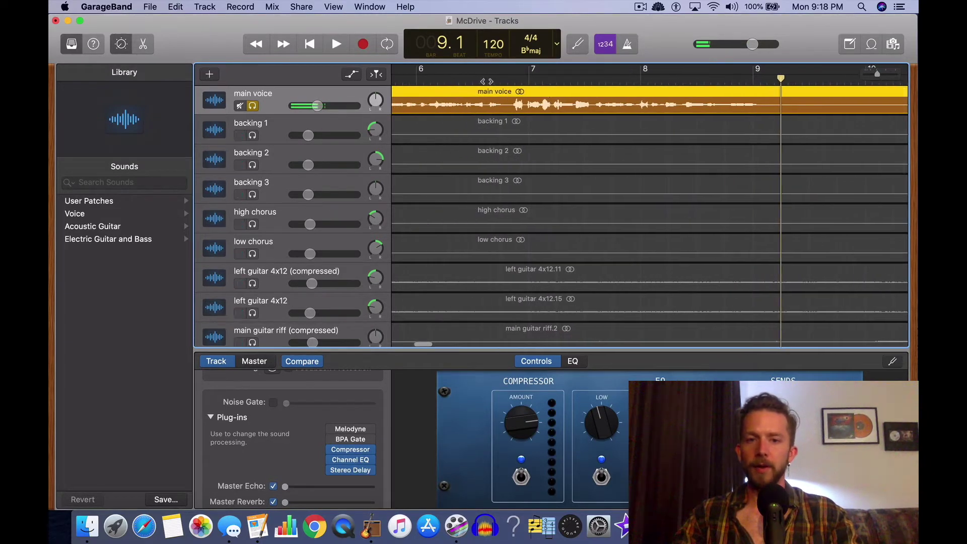
left_click(489, 79)
left_click(336, 44)
left_click(337, 45)
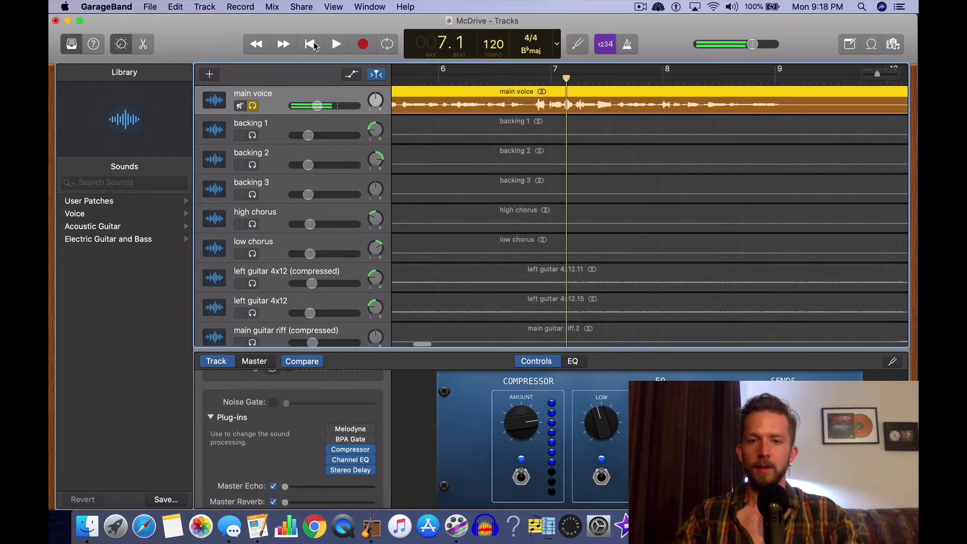
key("super+Right")
key("super+Right")
scroll(523, 104, "left", 3)
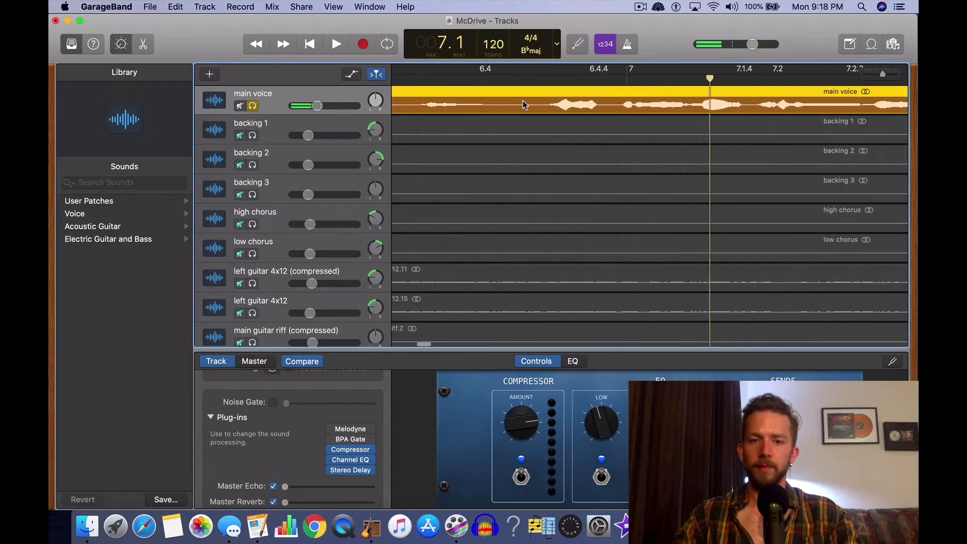
left_click(486, 79)
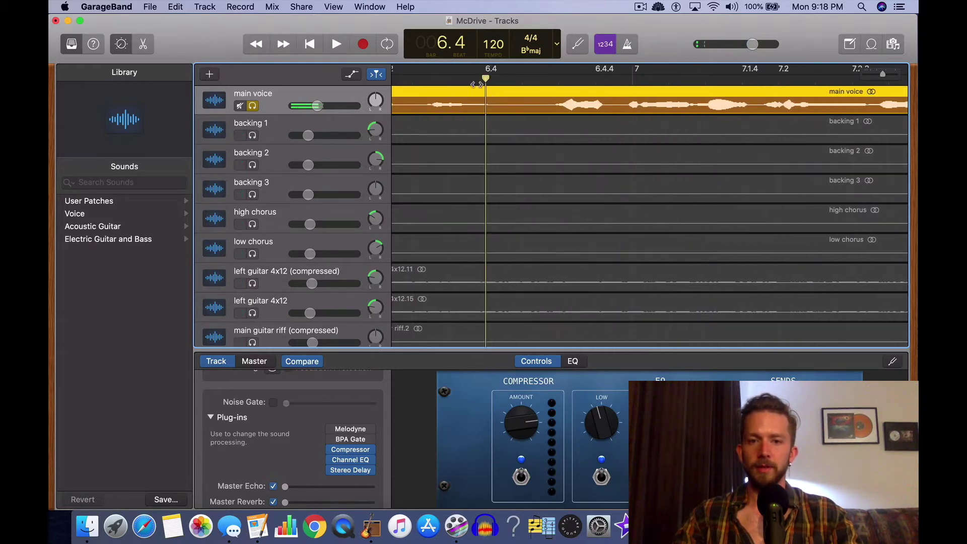
left_click(333, 45)
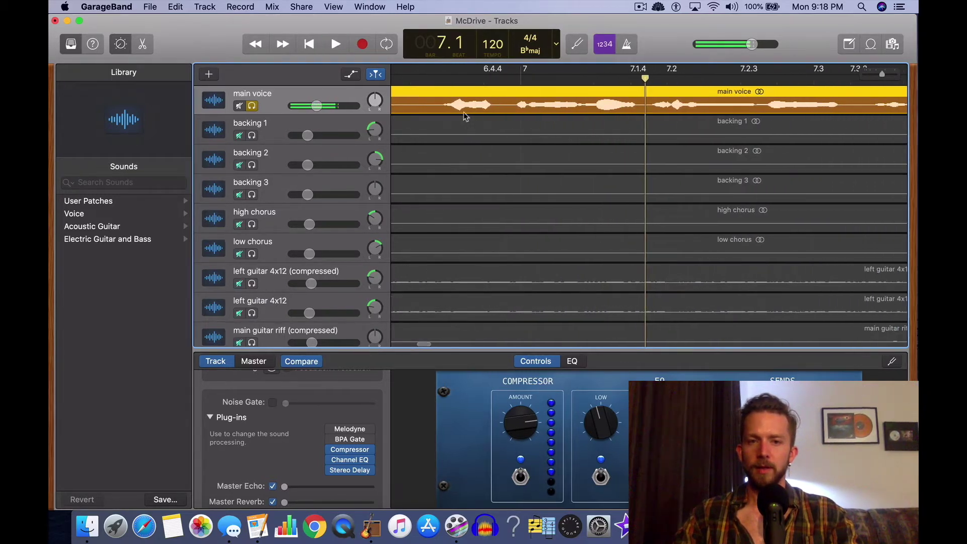
key("space")
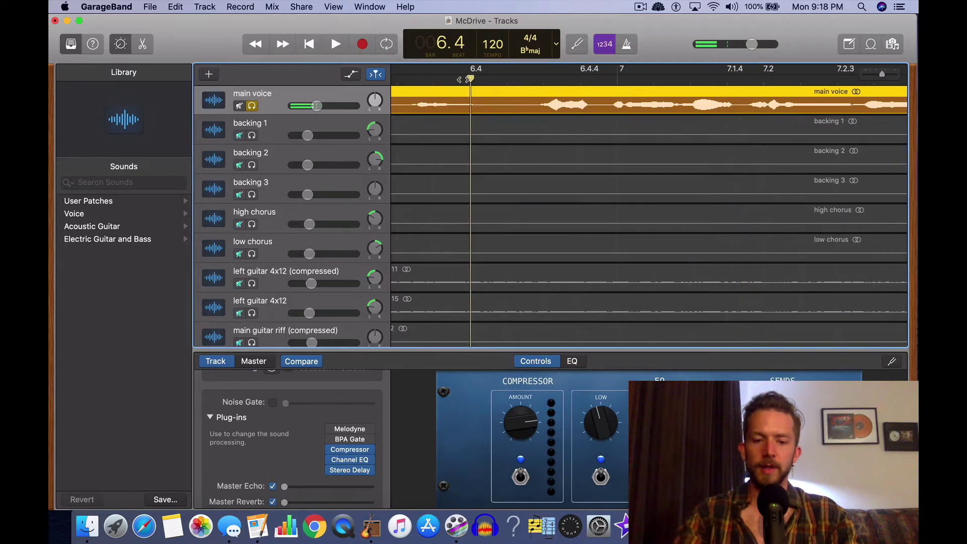
key("super+t")
Step: Split again at the breath's end and delete the breath section main voice.7
left_click(527, 79)
left_click_drag(528, 79, 549, 79)
key("super+Right")
key("super+Right")
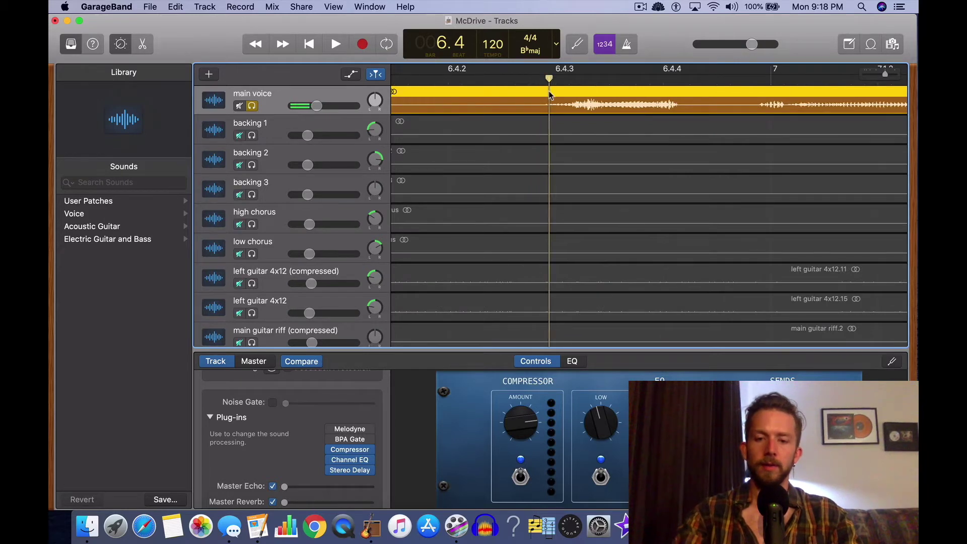
key("super+t")
key("super+Left")
key("super+Left")
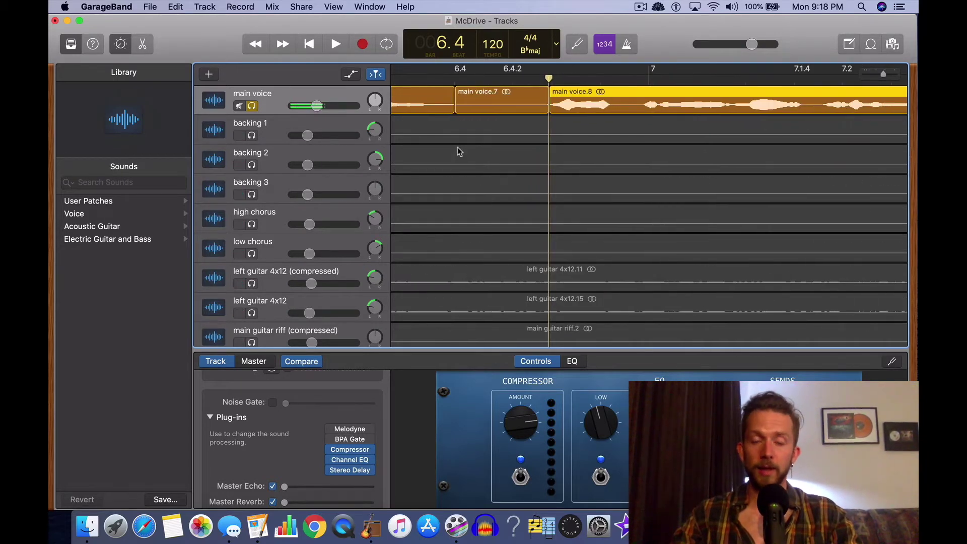
left_click(496, 98)
key("Delete")
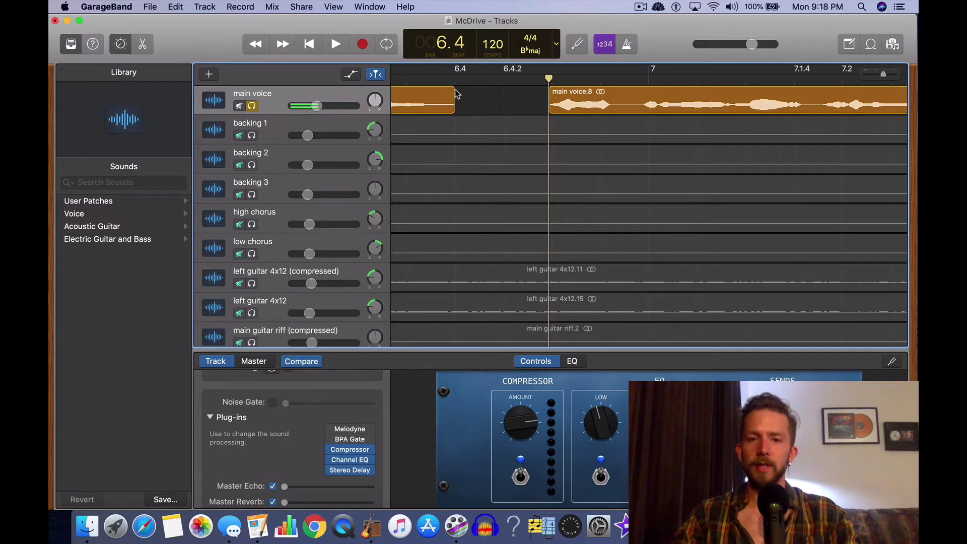
left_click(437, 78)
key("super+Left")
key("super+Left")
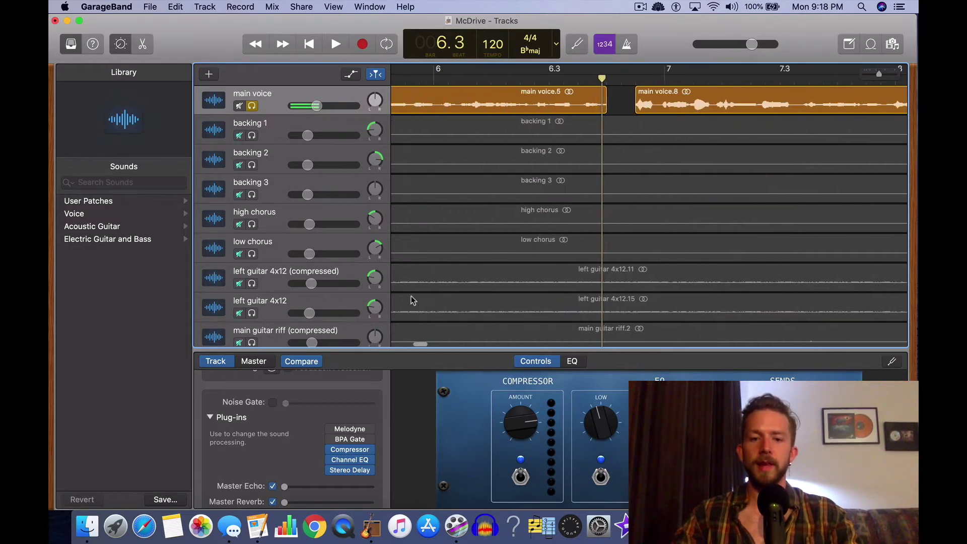
Step: Extend main voice.5's end to the right, then trim it back slightly, replaying each adjustment
left_click(335, 45)
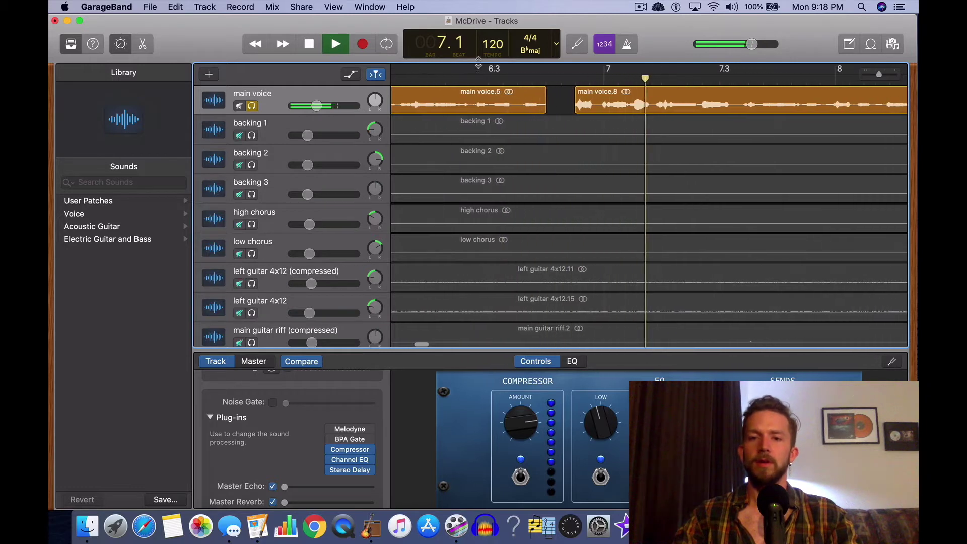
key("space")
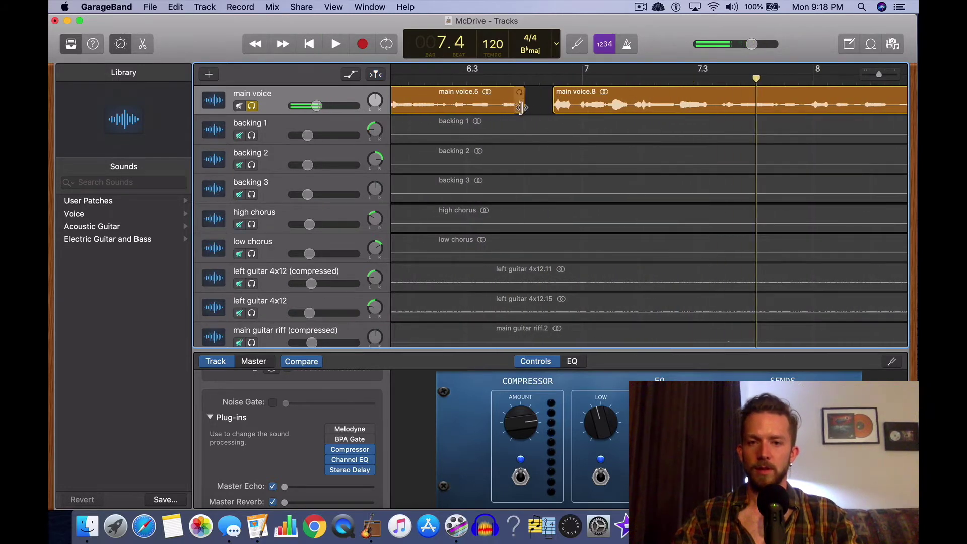
left_click_drag(521, 107, 533, 106)
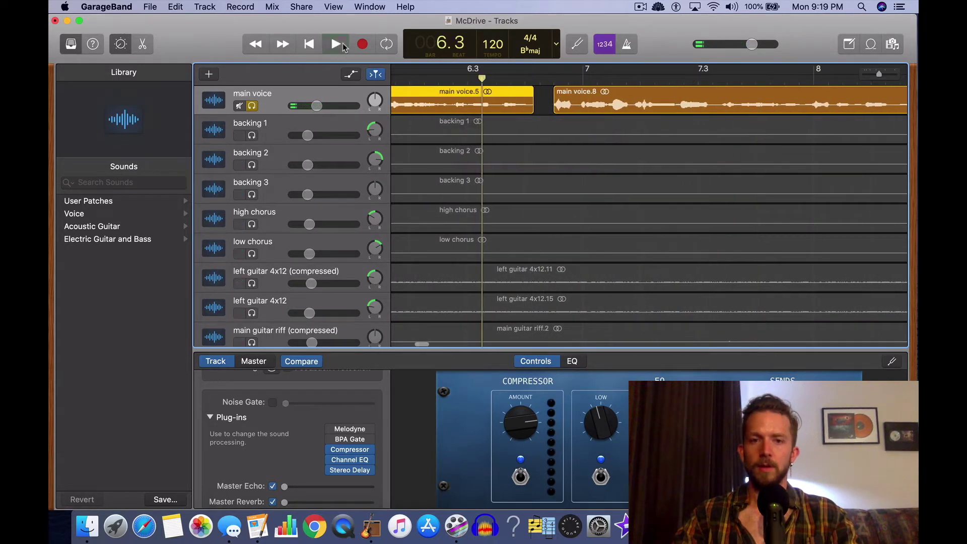
left_click(342, 46)
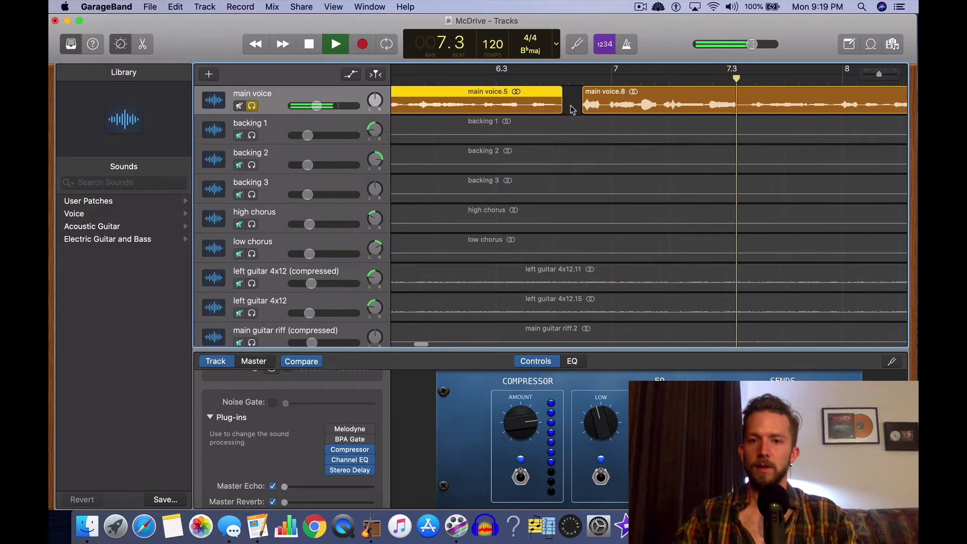
left_click_drag(563, 107, 568, 107)
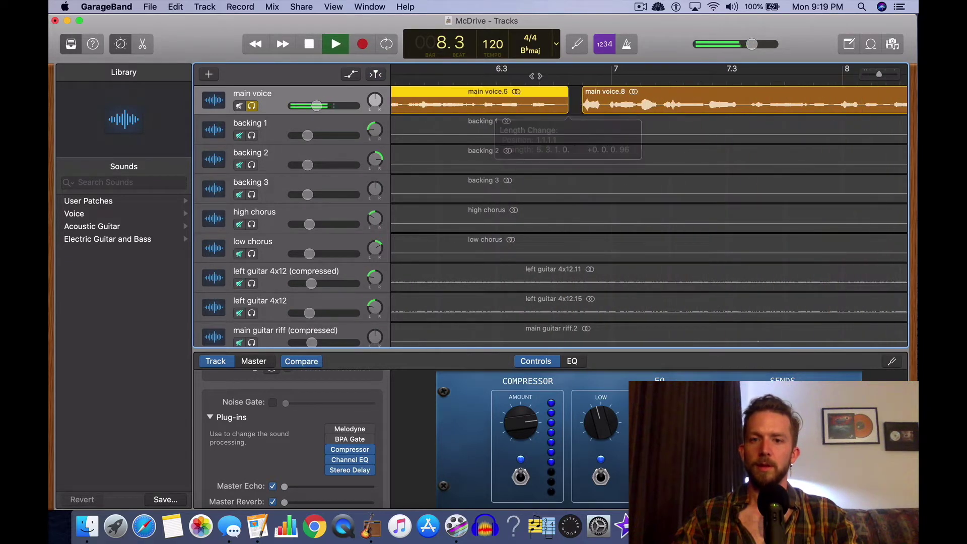
left_click(535, 76)
left_click(535, 76)
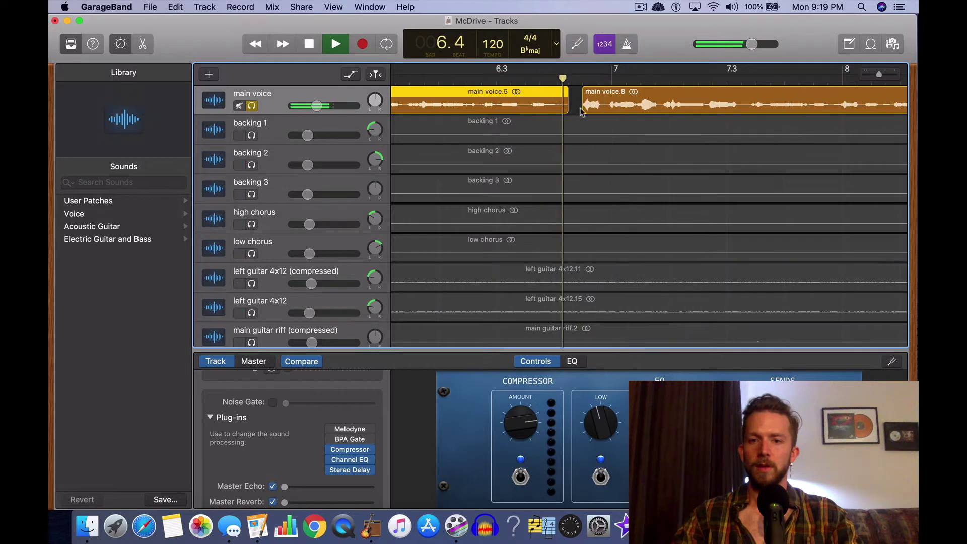
left_click_drag(568, 107, 563, 107)
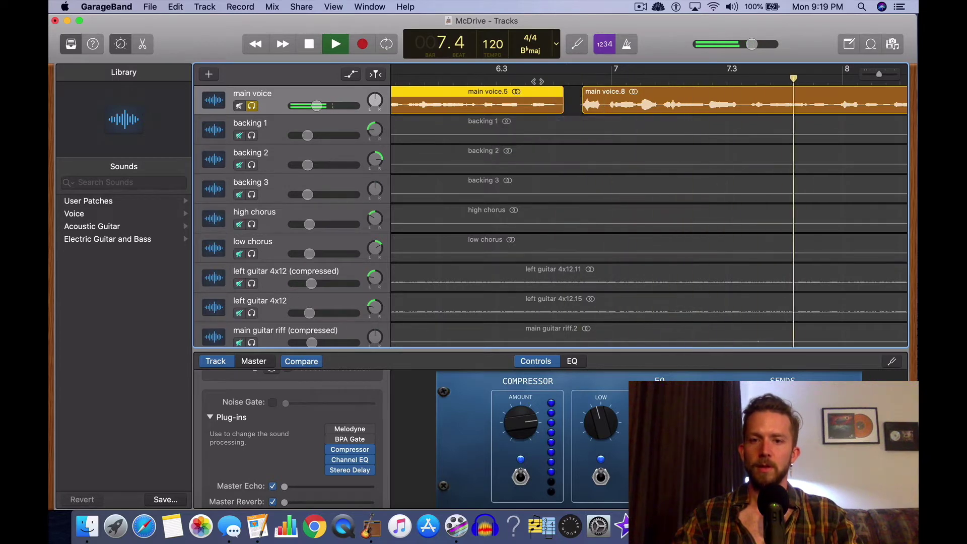
left_click(538, 78)
left_click(309, 44)
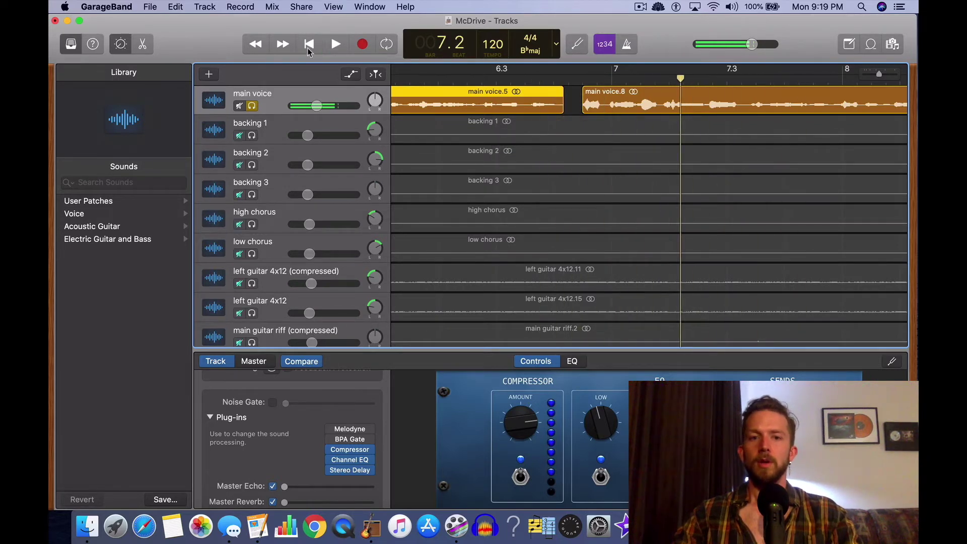
Step: Shorten main voice.5's end slightly and replay the vocal from bar 6.1 around the gap
left_click(401, 76)
key("space")
key("super+Left")
key("super+Left")
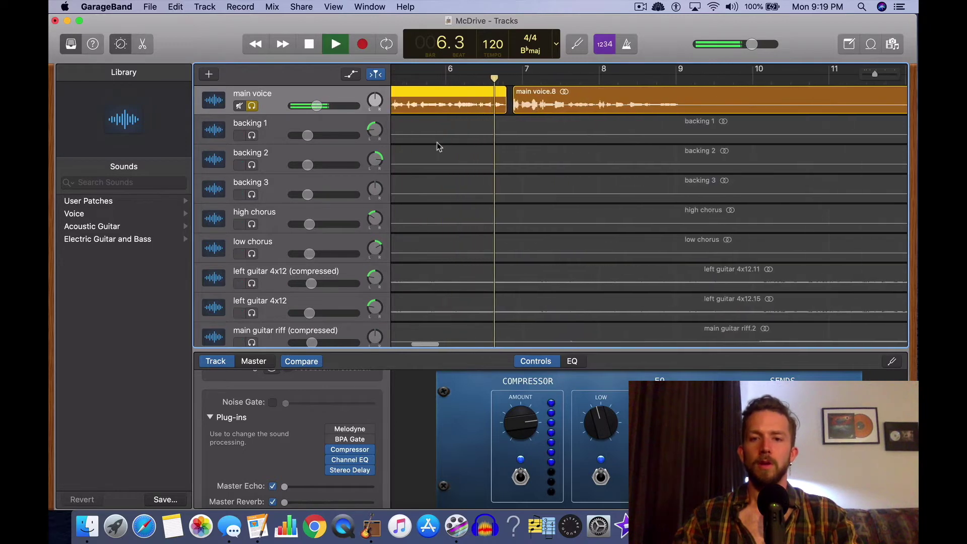
left_click(308, 44)
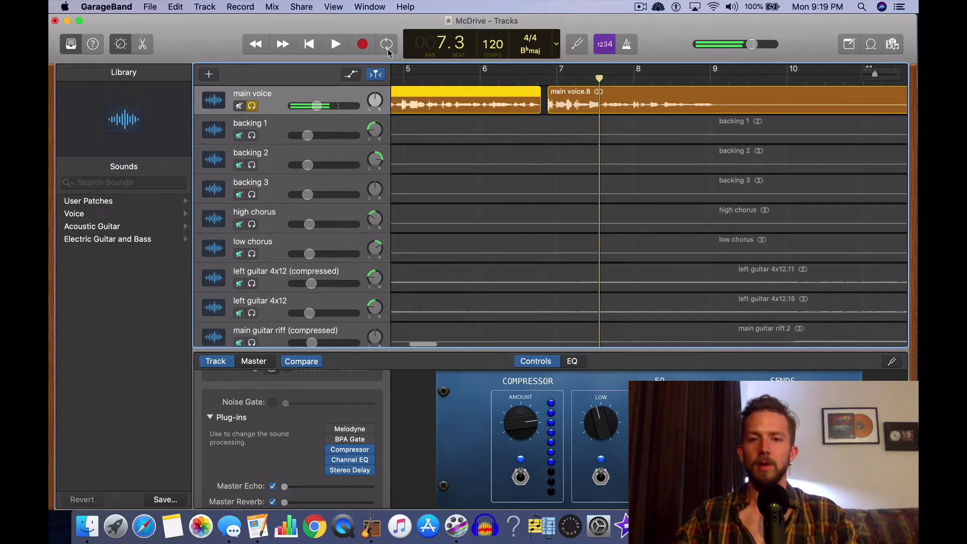
key("super+Right")
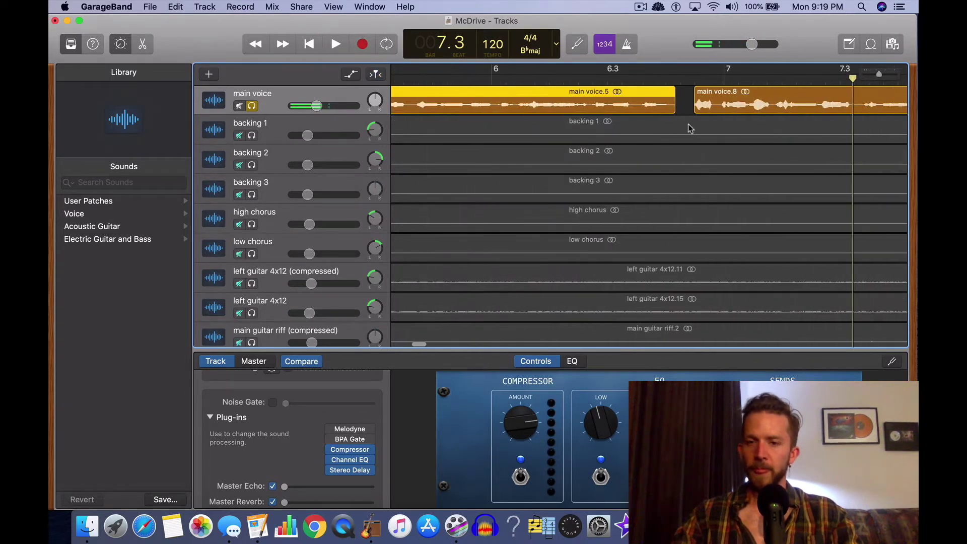
left_click_drag(674, 107, 662, 108)
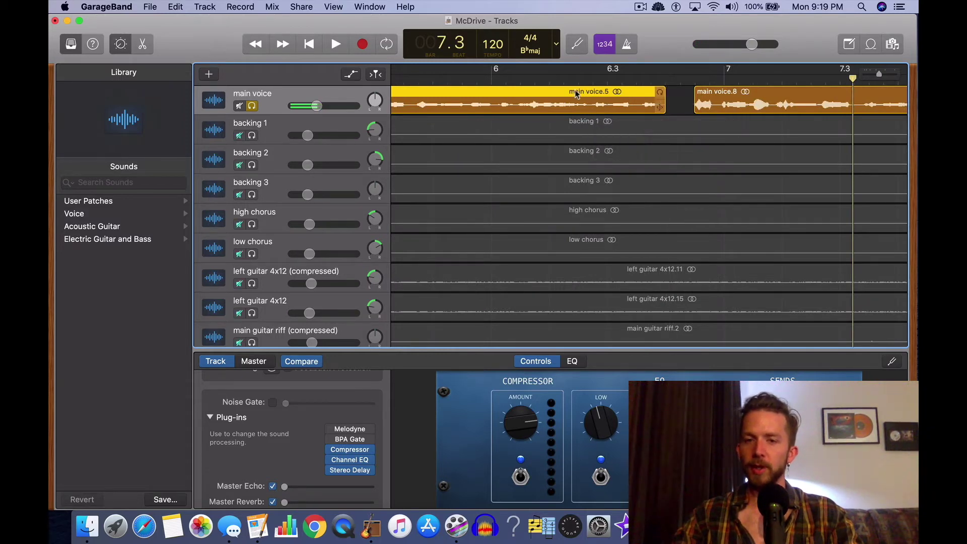
key("super+Left")
left_click(456, 81)
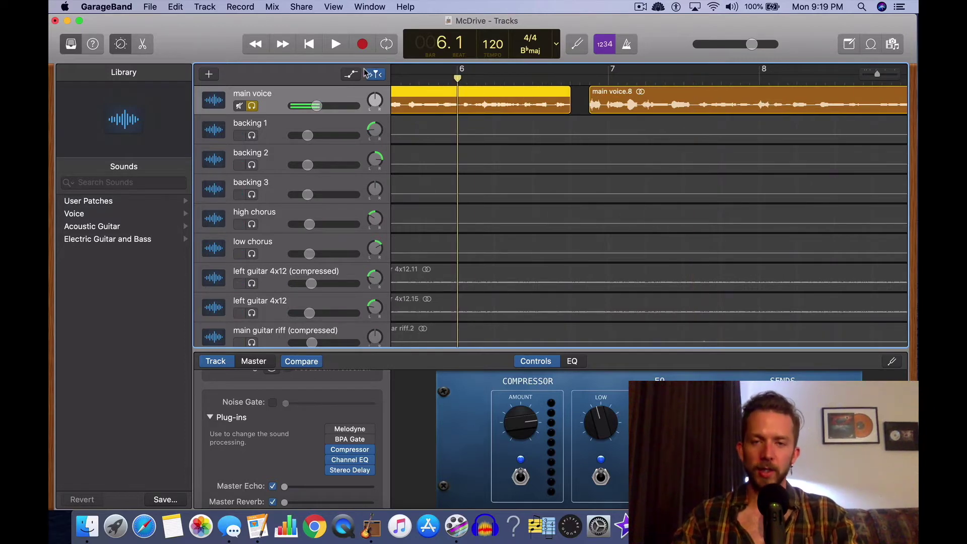
key("space")
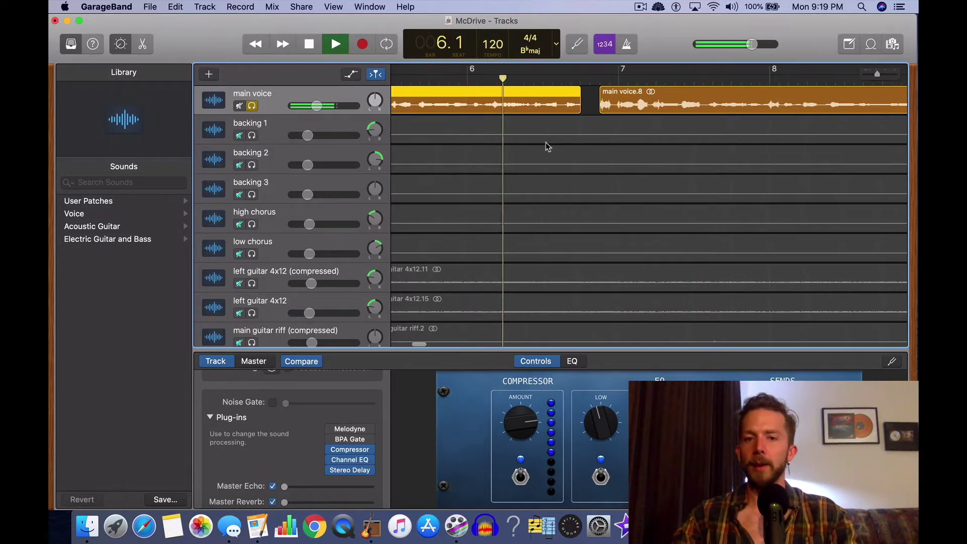
left_click(337, 45)
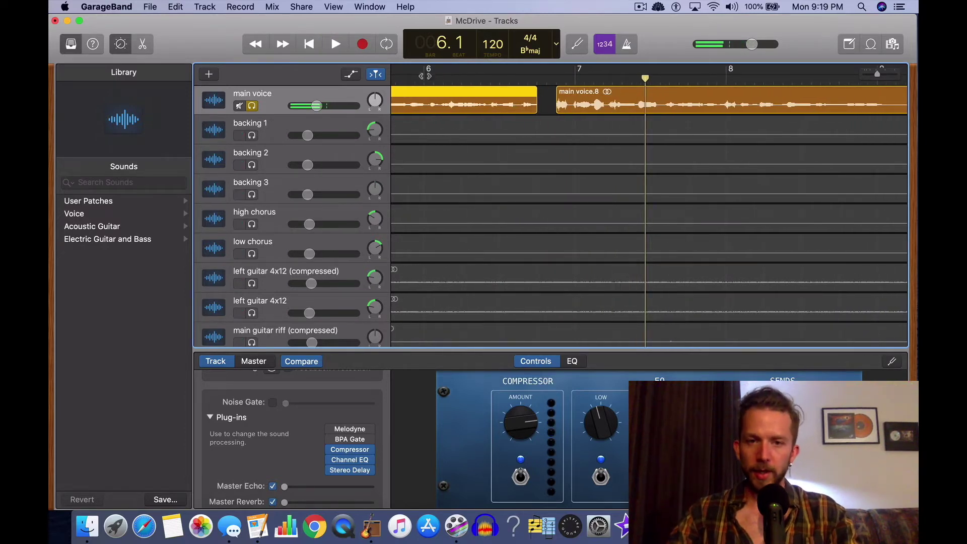
left_click(335, 50)
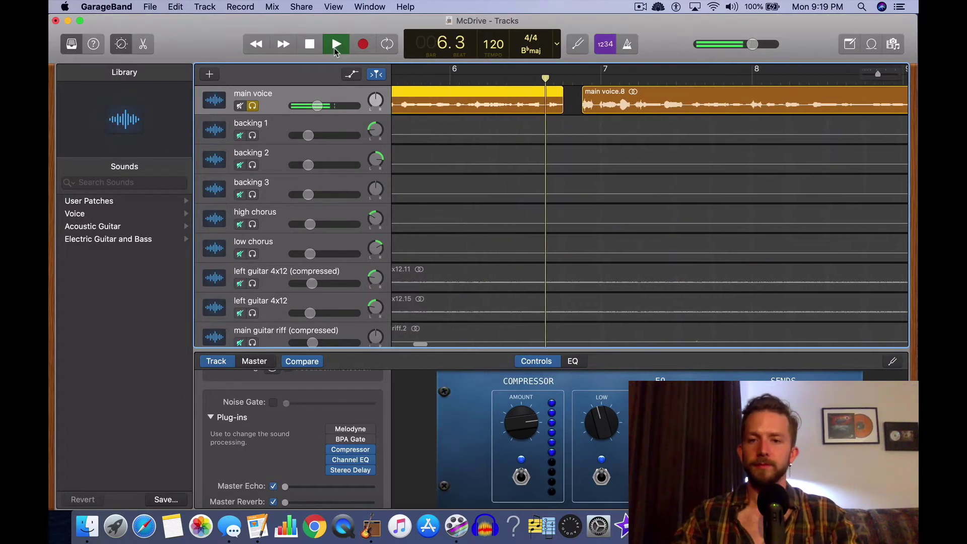
key("space")
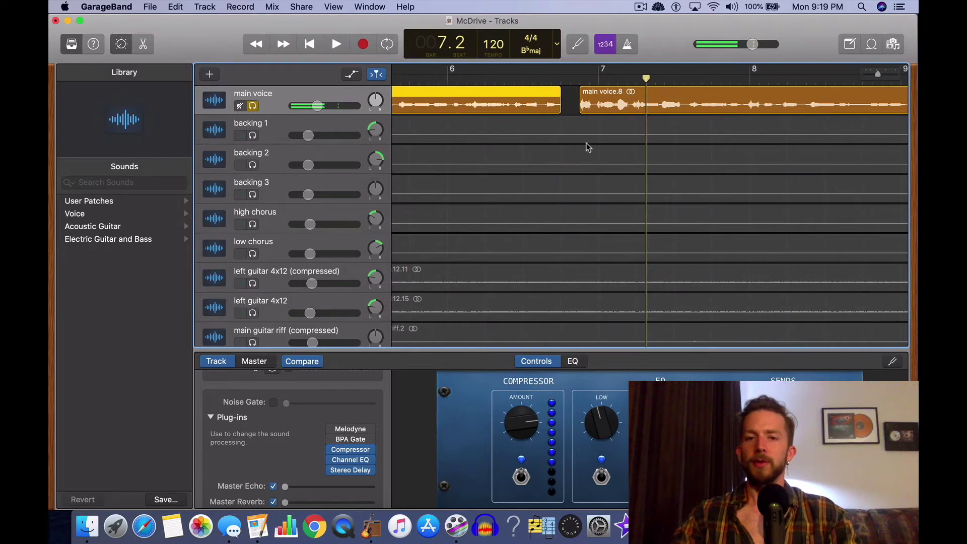
Step: Extend the earlier main voice region into the gap and join the regions with Cmd+J
left_click(572, 106)
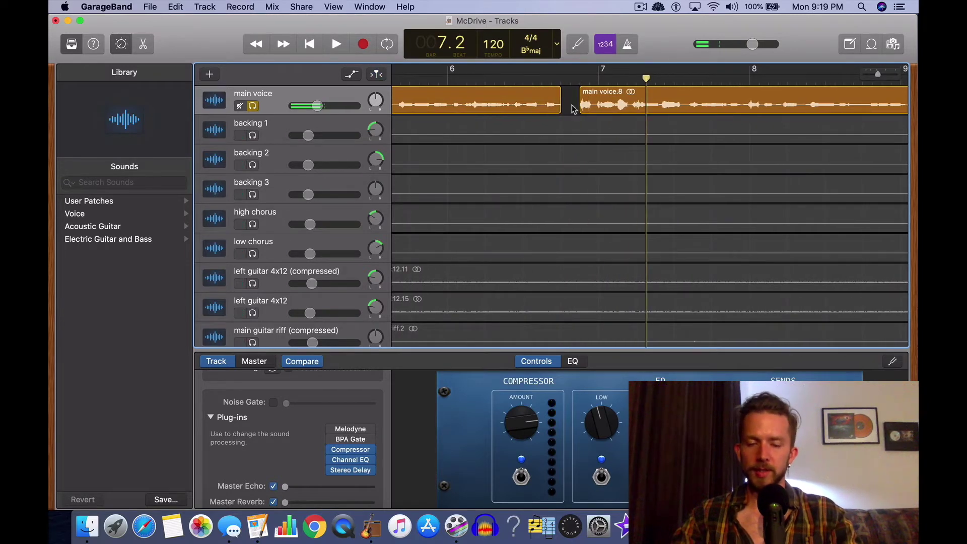
left_click_drag(561, 106, 575, 108)
left_click(572, 105)
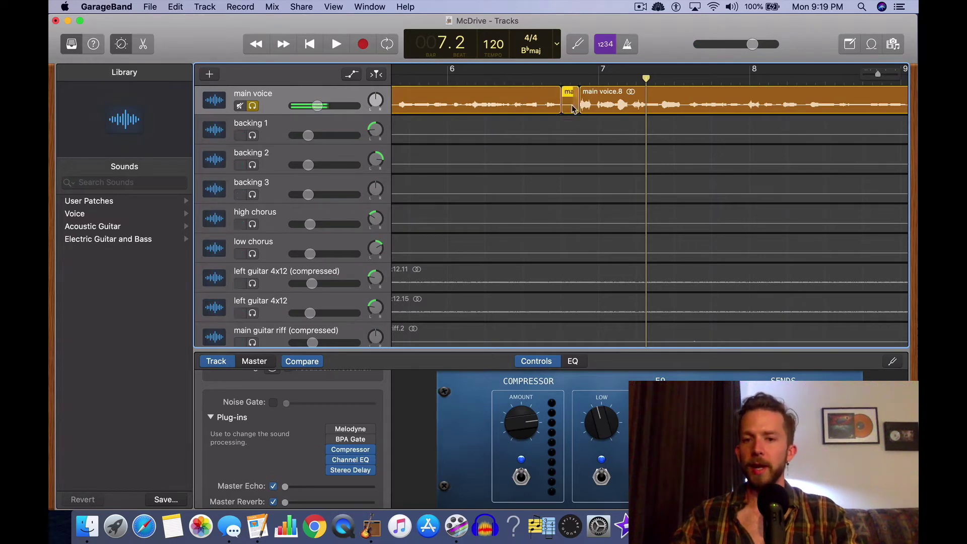
left_click(587, 105, "shift")
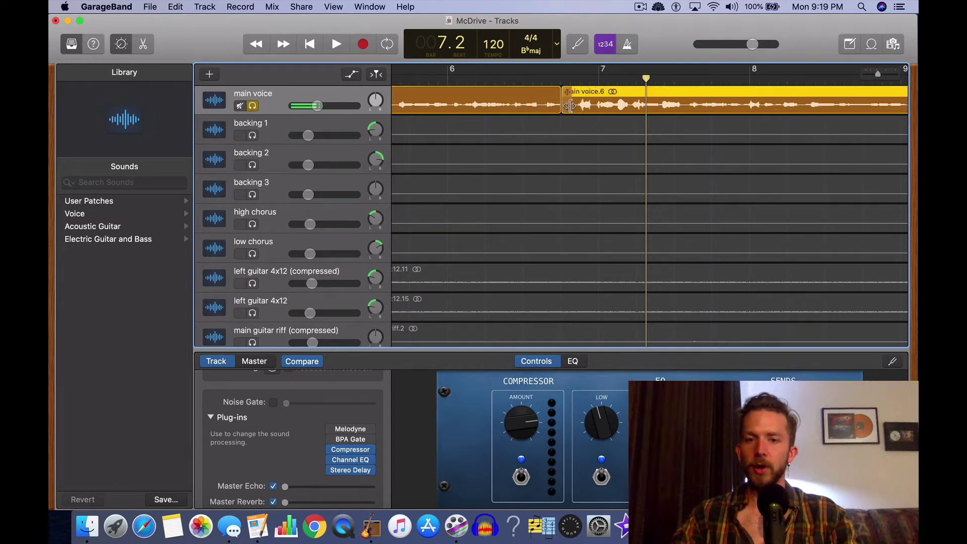
left_click(554, 106, "shift")
key("super+j")
Step: Show volume automation and pull main voice down to -29 dB over the breath at bar 6.4
left_click(561, 79)
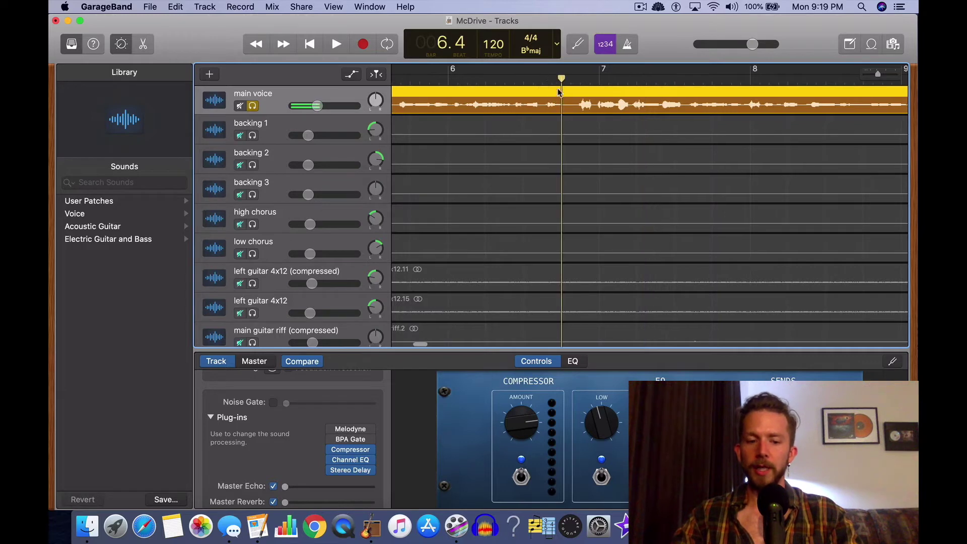
key("a")
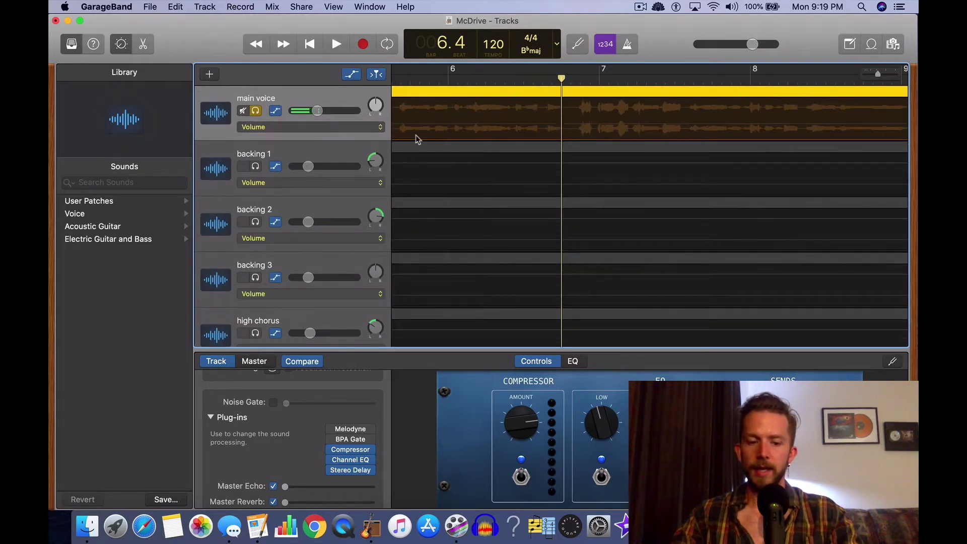
key("a")
key("a")
left_click(570, 134)
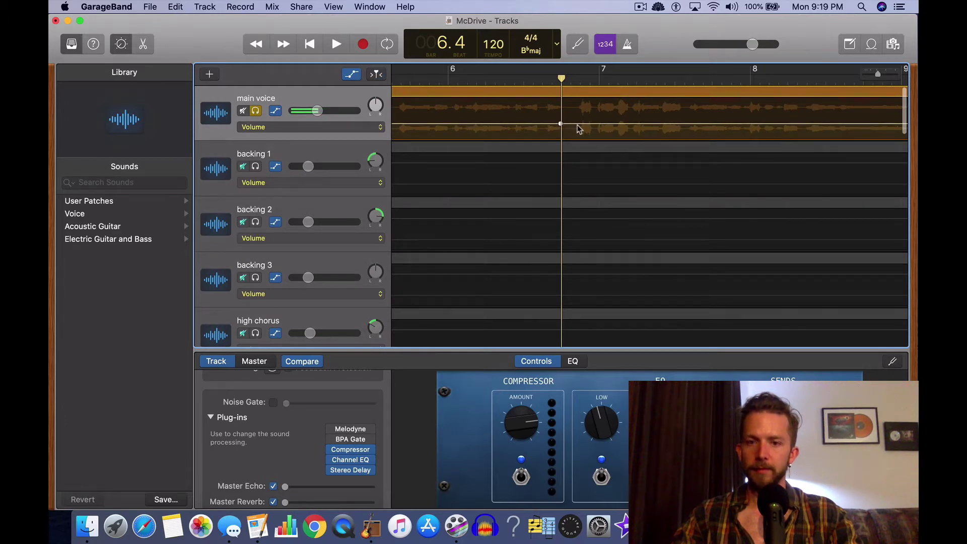
key("super+Right")
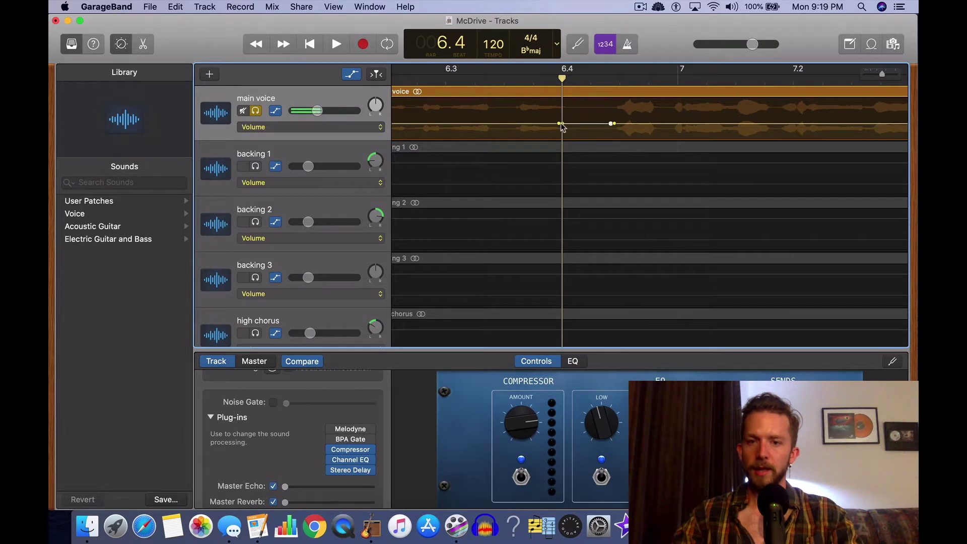
mouse_move(562, 127)
left_mouse_down()
mouse_move(610, 132)
mouse_move(566, 135)
left_mouse_up()
Step: Replay from bar 5 and bar 6.3 to hear the dip, then delete an automation point
key("super+Left")
key("super+Left")
key("super+Left")
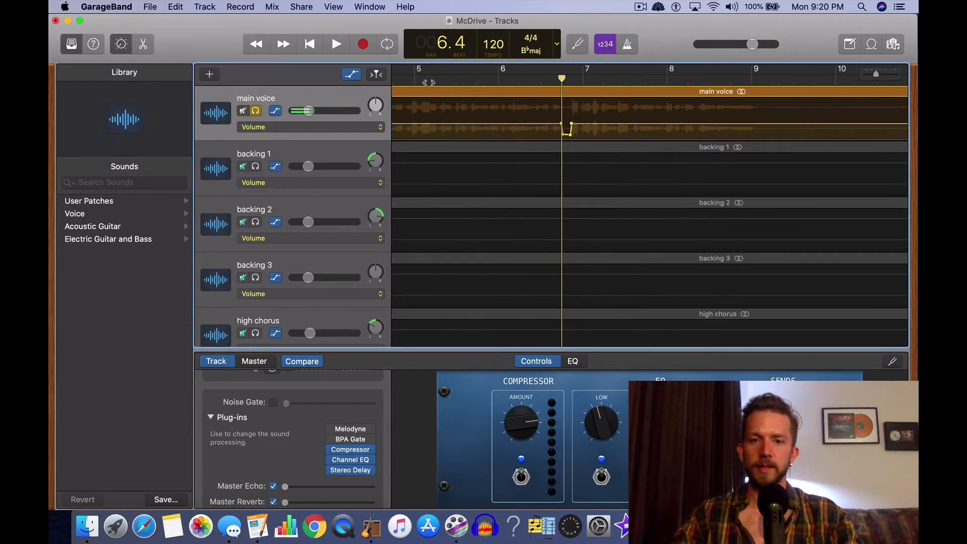
left_click(432, 74)
left_click(333, 47)
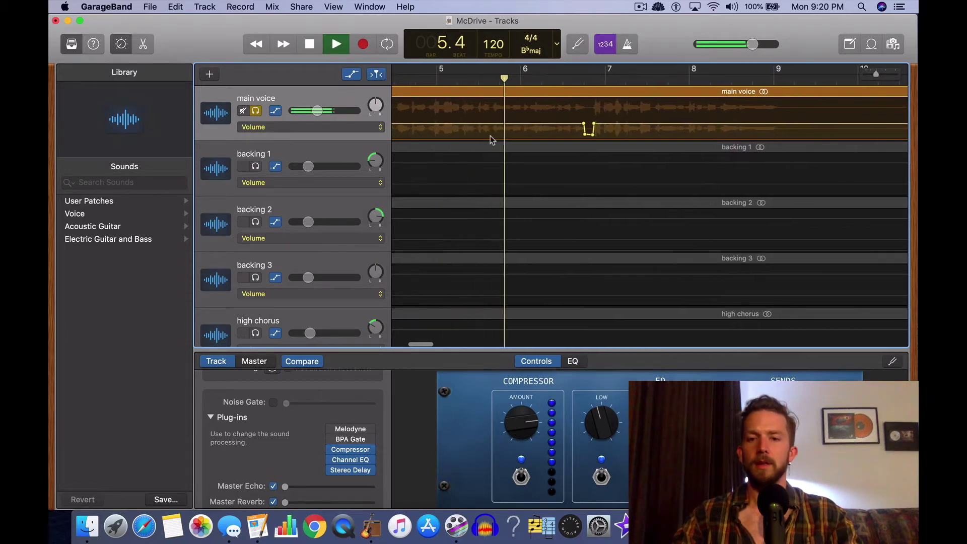
key("super+Right")
key("super+Right")
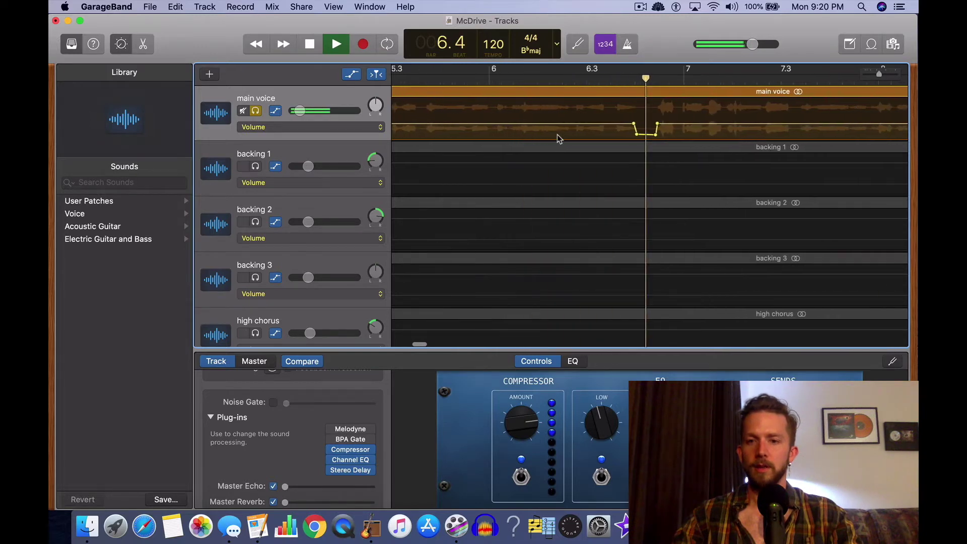
left_click(305, 49)
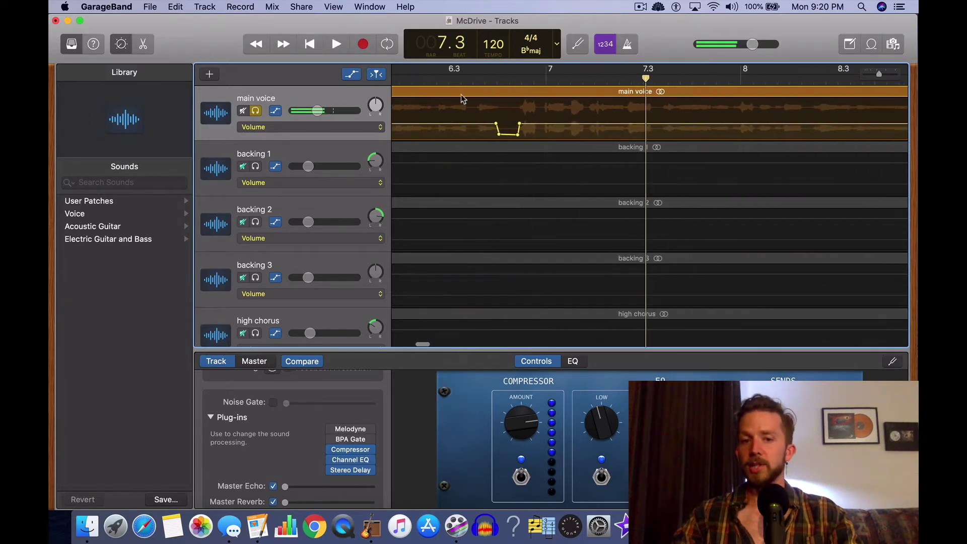
key("Left")
left_click(336, 44)
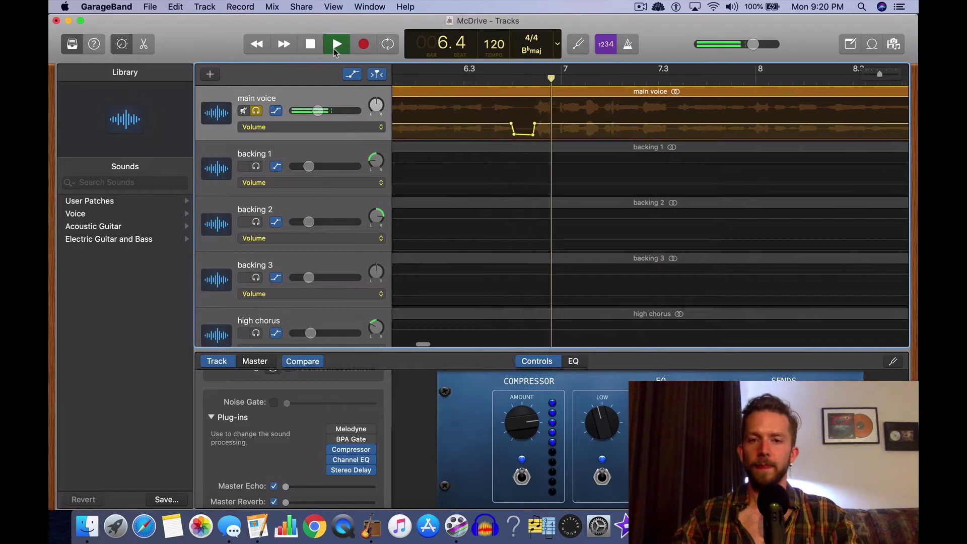
left_click(311, 45)
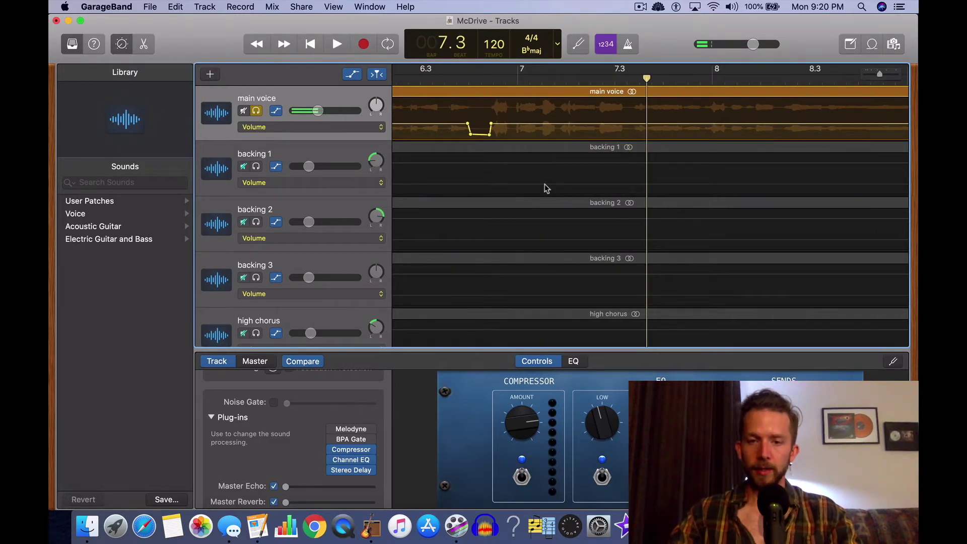
left_click(466, 124)
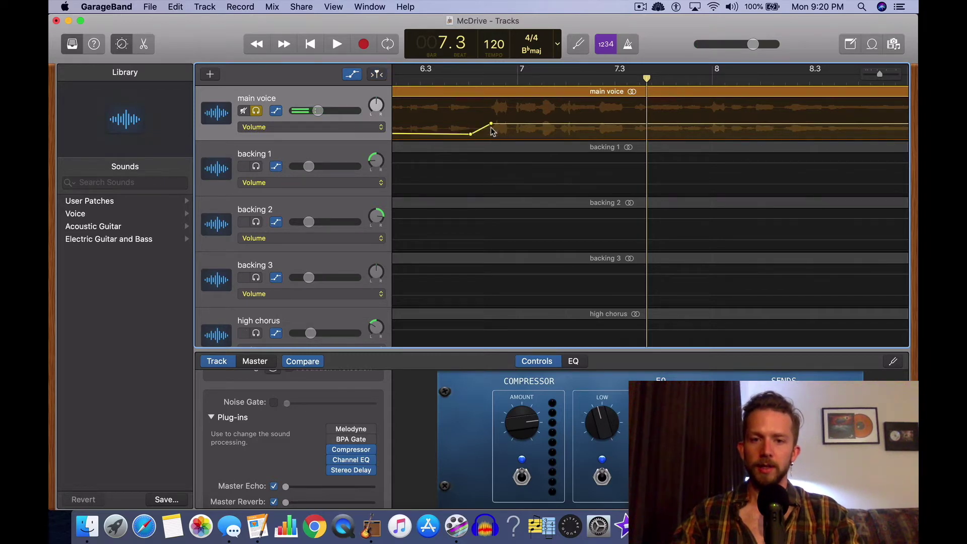
Step: Delete the remaining volume automation points, hide automation, and switch the Melodyne plug-in on
left_click(490, 125)
left_click(470, 135)
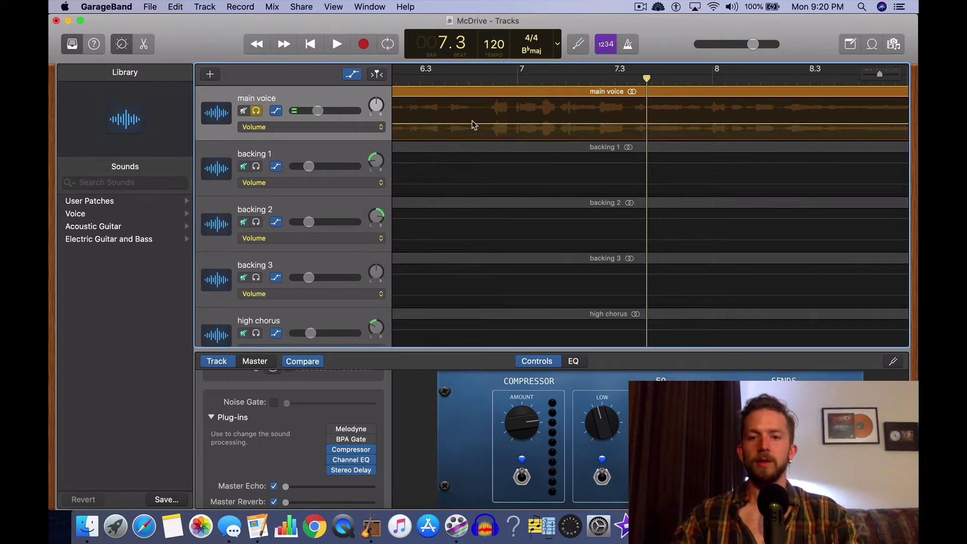
key("super+Left")
left_click(344, 74)
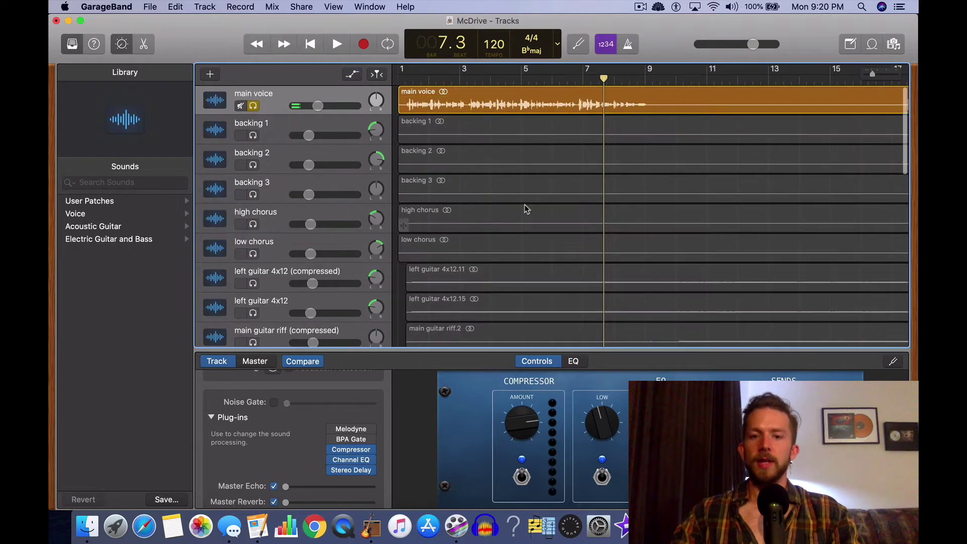
left_click(331, 428)
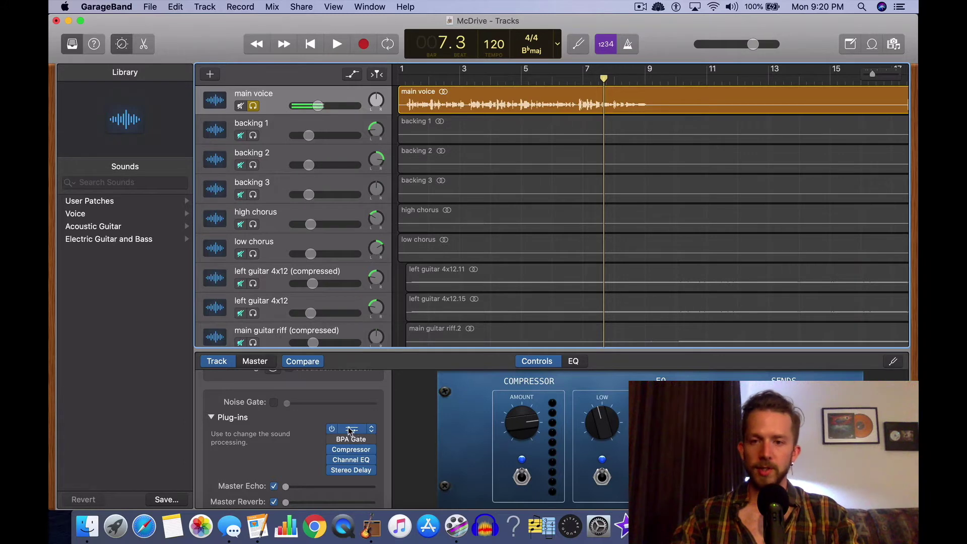
key("super+Right")
key("super+Right")
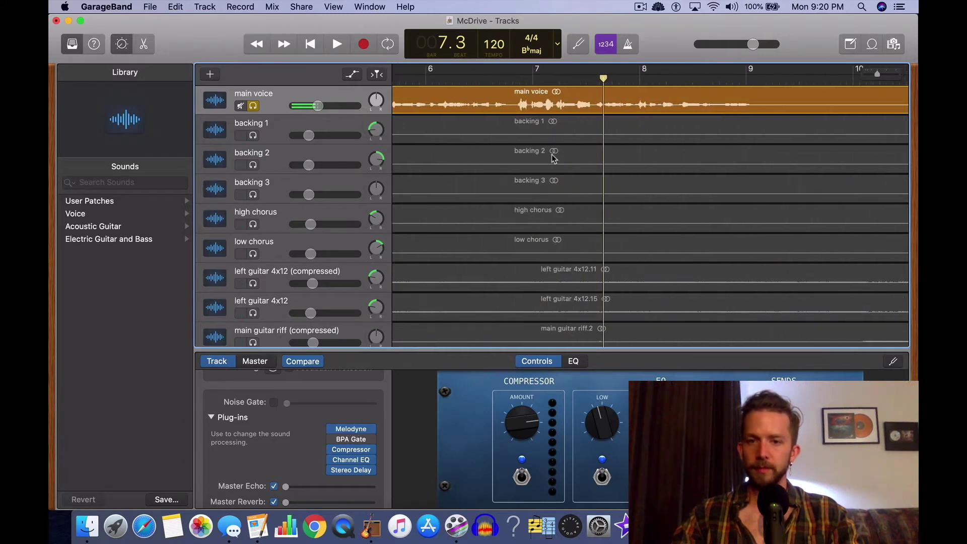
left_click(351, 428)
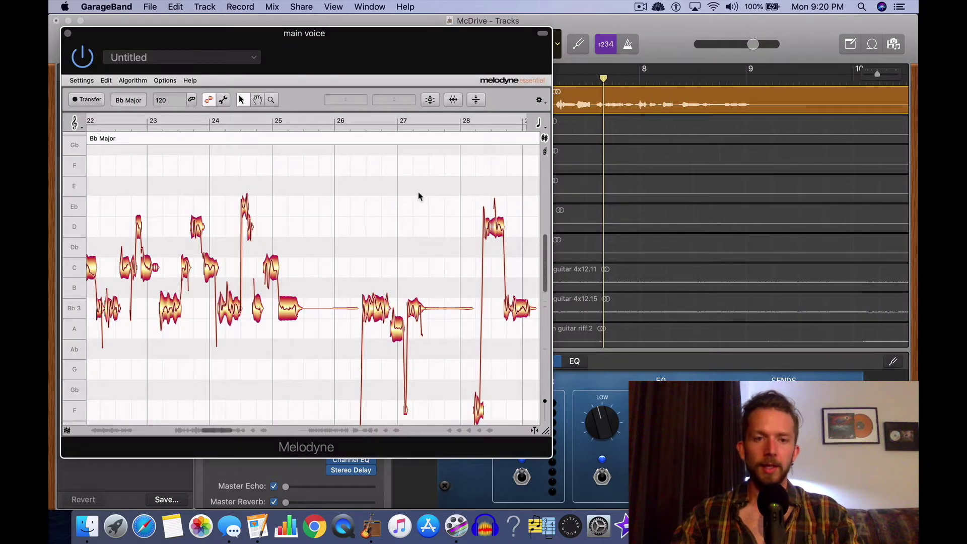
scroll(418, 197, "left", 5)
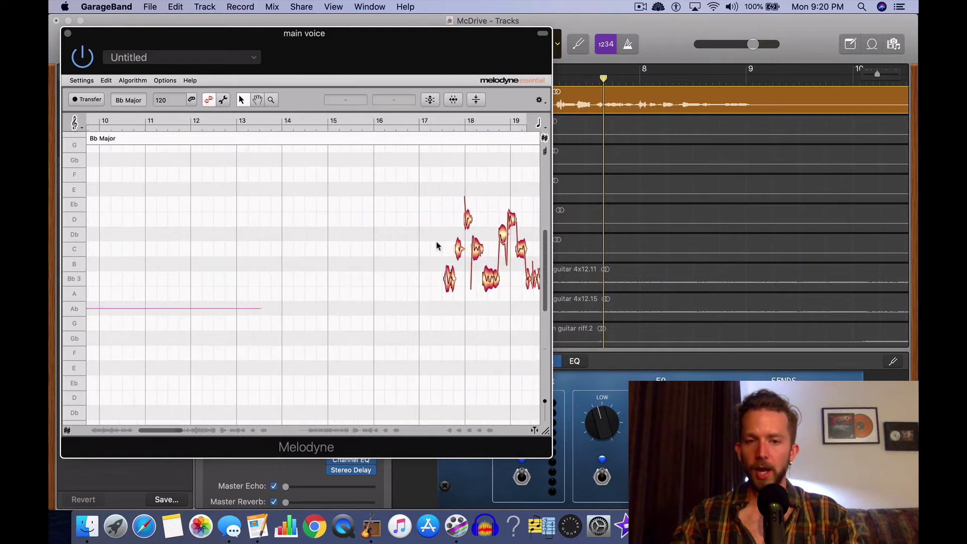
scroll(437, 246, "right", 8)
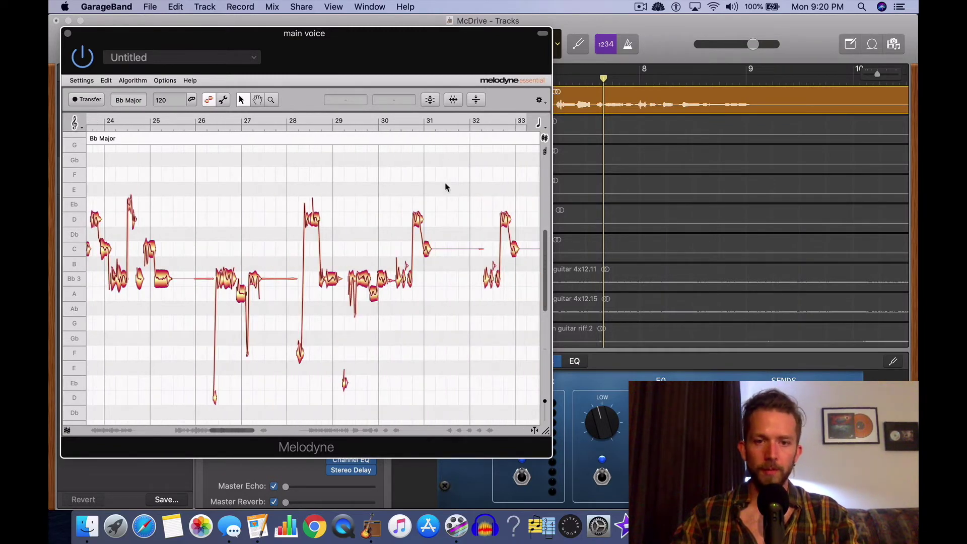
scroll(431, 202, "left", 2)
left_click_drag(448, 37, 581, 149)
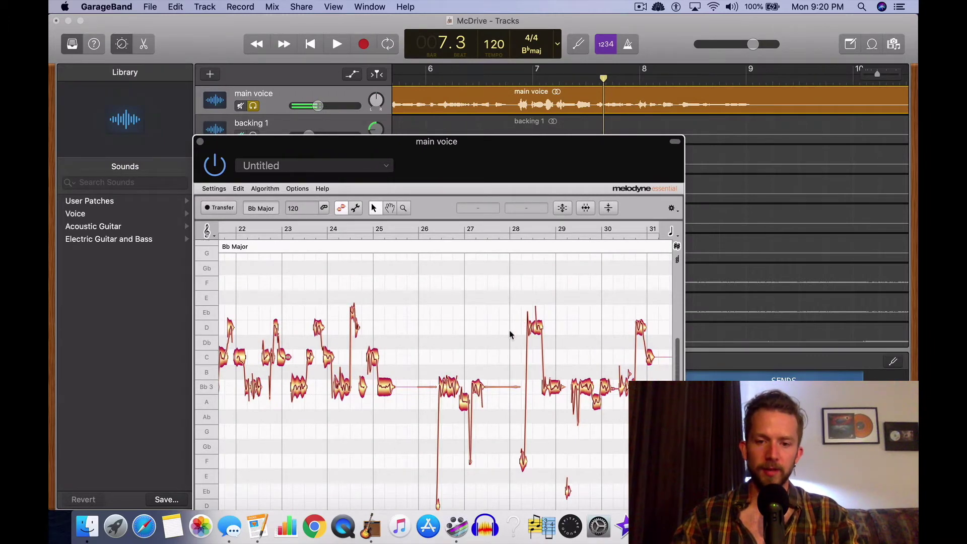
left_click_drag(677, 352, 669, 366)
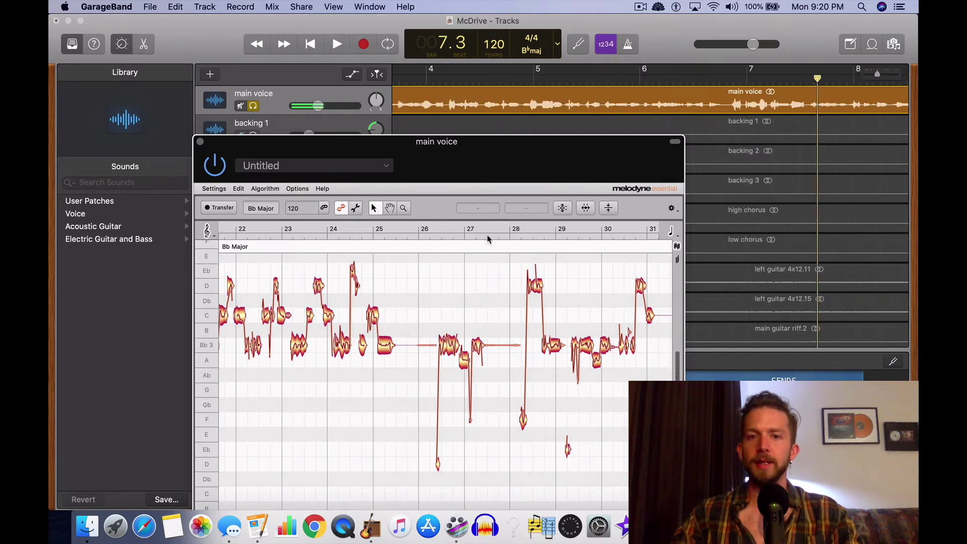
scroll(487, 238, "left", 15)
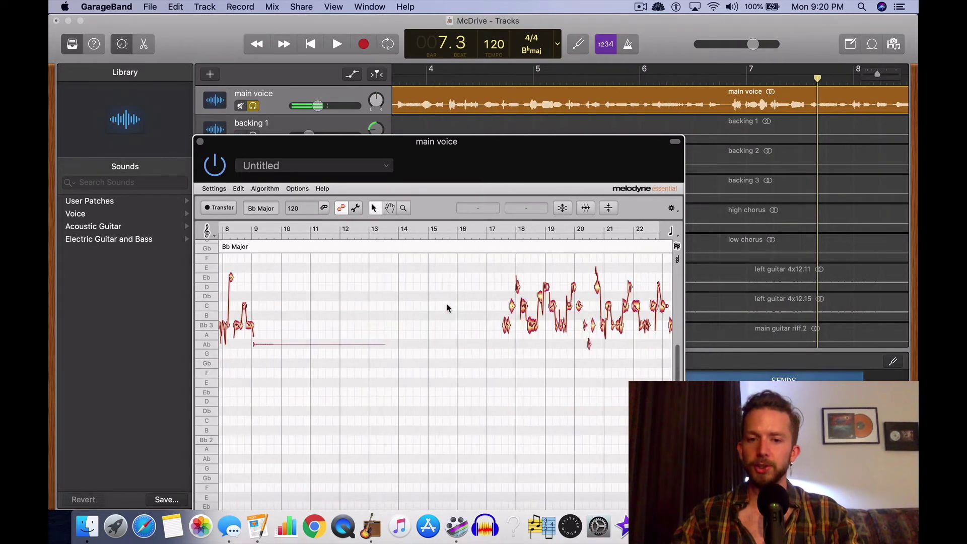
scroll(447, 308, "left", 8)
scroll(447, 308, "up", 5)
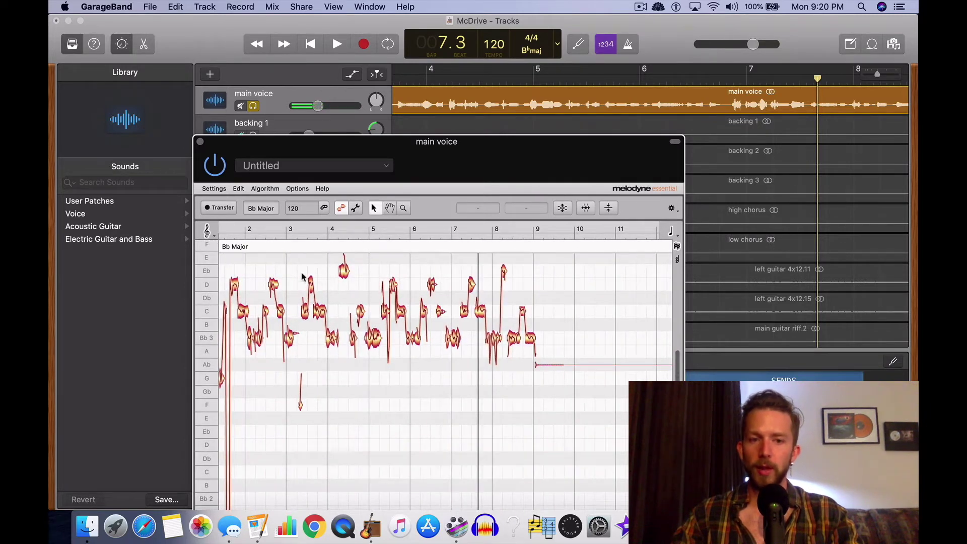
left_click(311, 50)
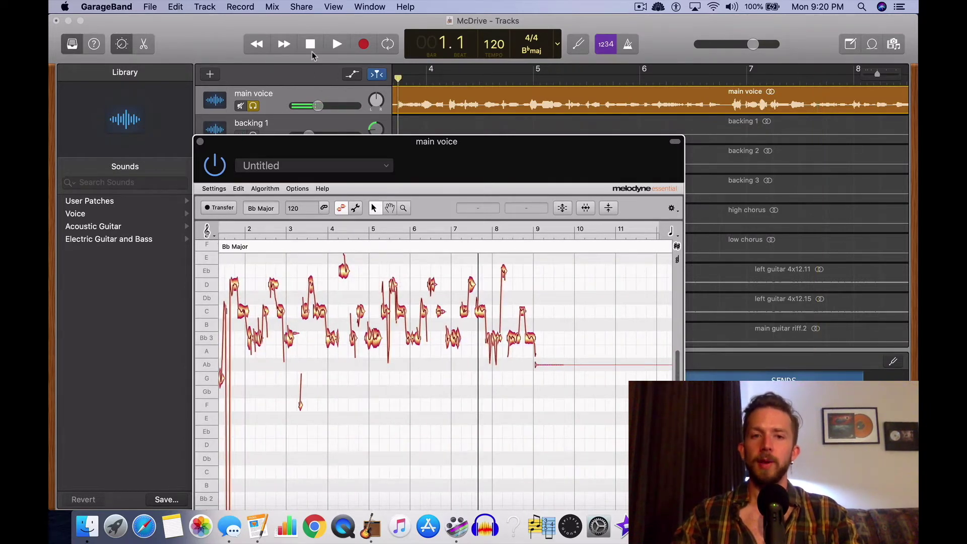
left_click_drag(470, 158, 526, 164)
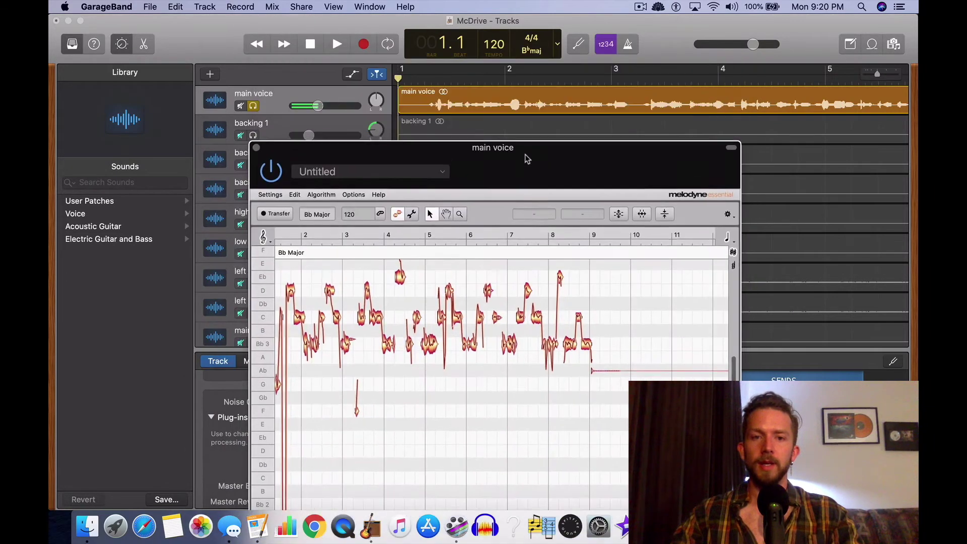
scroll(355, 297, "left", 5)
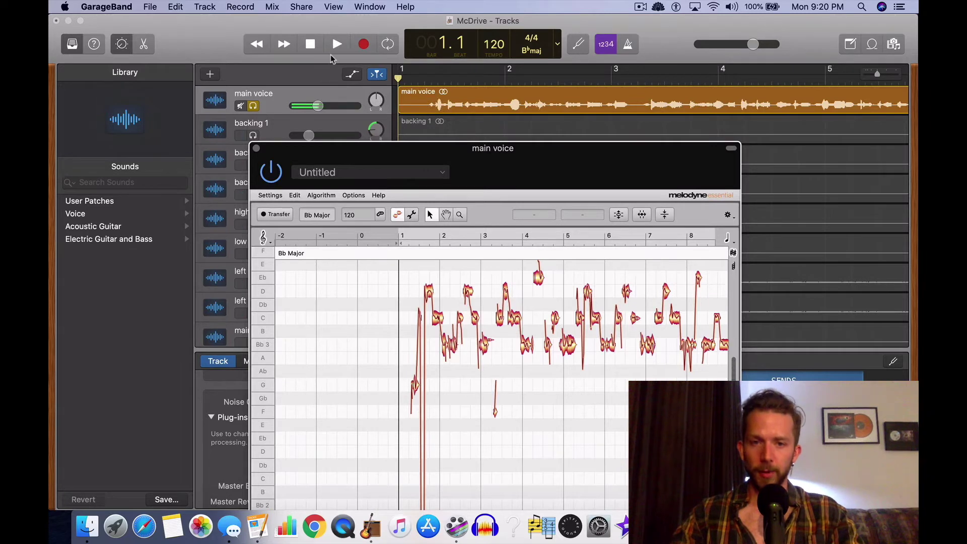
left_click(334, 47)
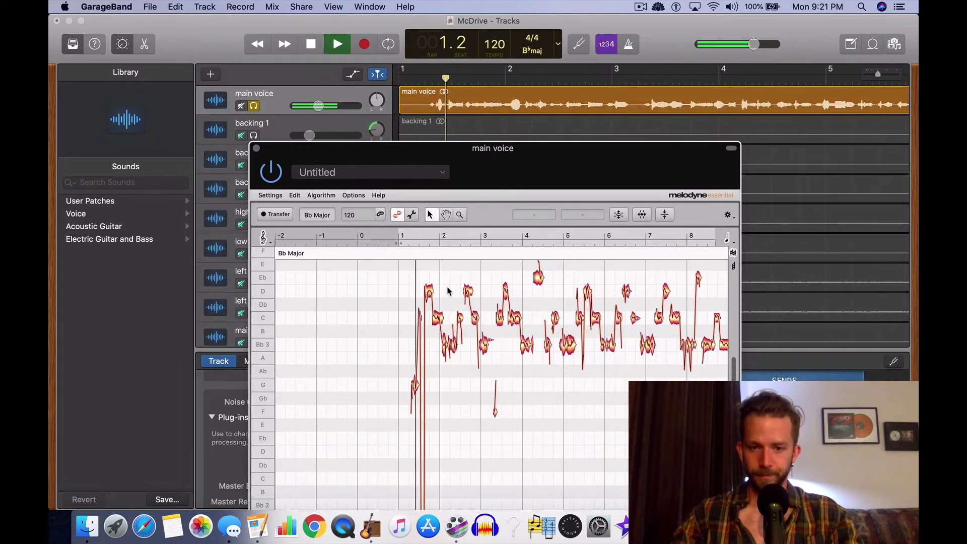
scroll(465, 354, "up", 3)
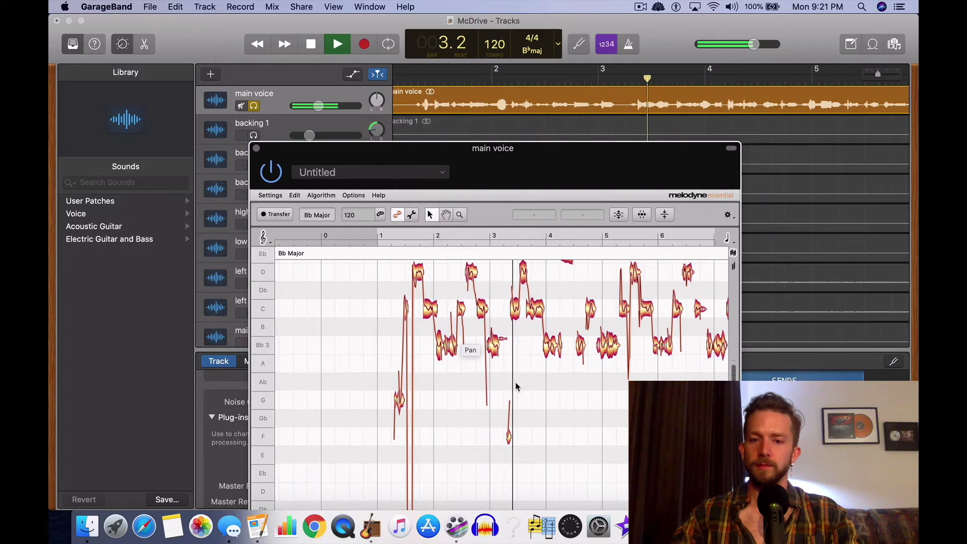
left_click(311, 49)
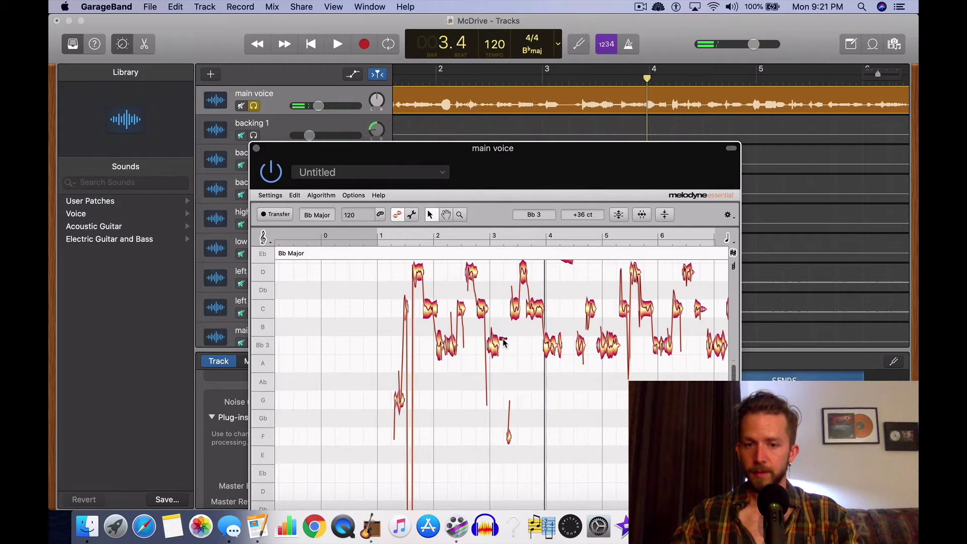
Step: Delete the small breath blob after the Bb3 note and replay from bar 2
scroll(509, 353, "up", 3)
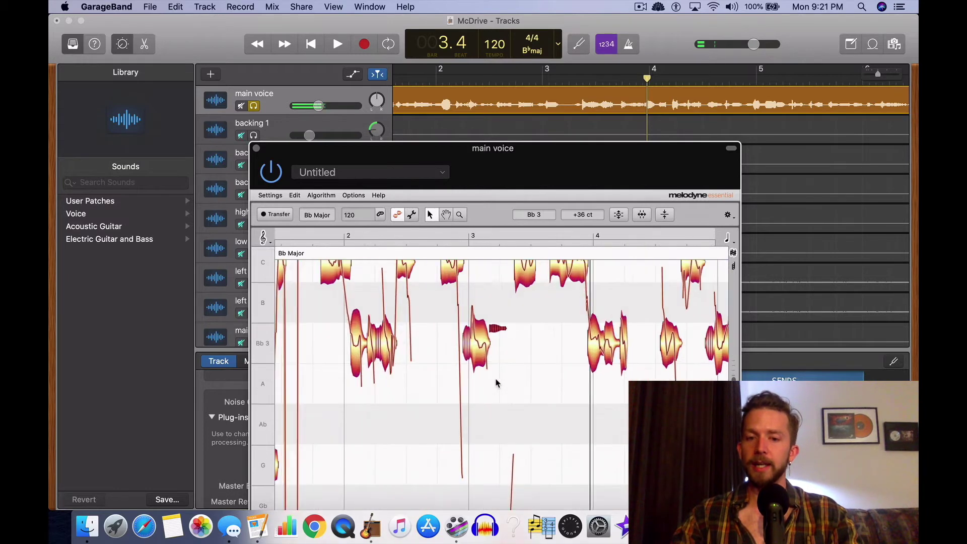
left_click(496, 328)
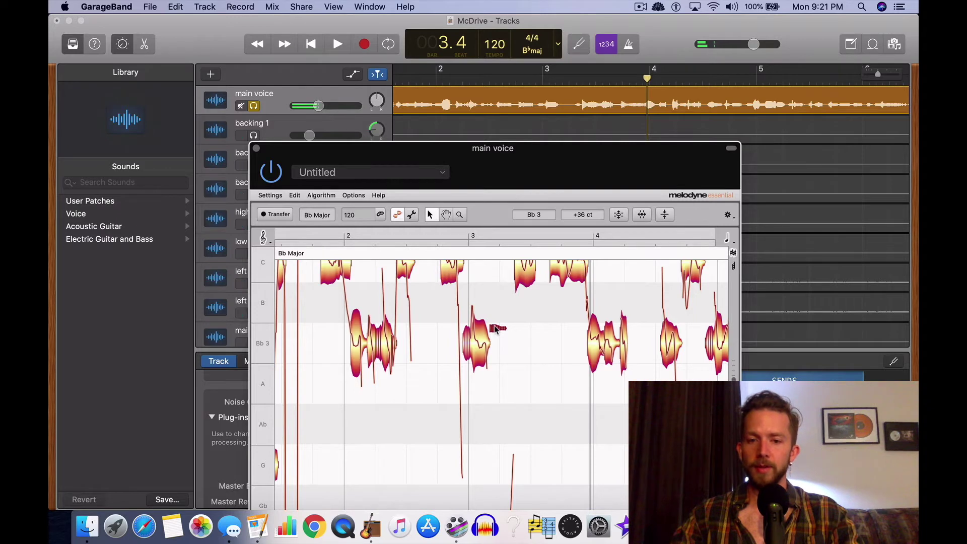
key("Delete")
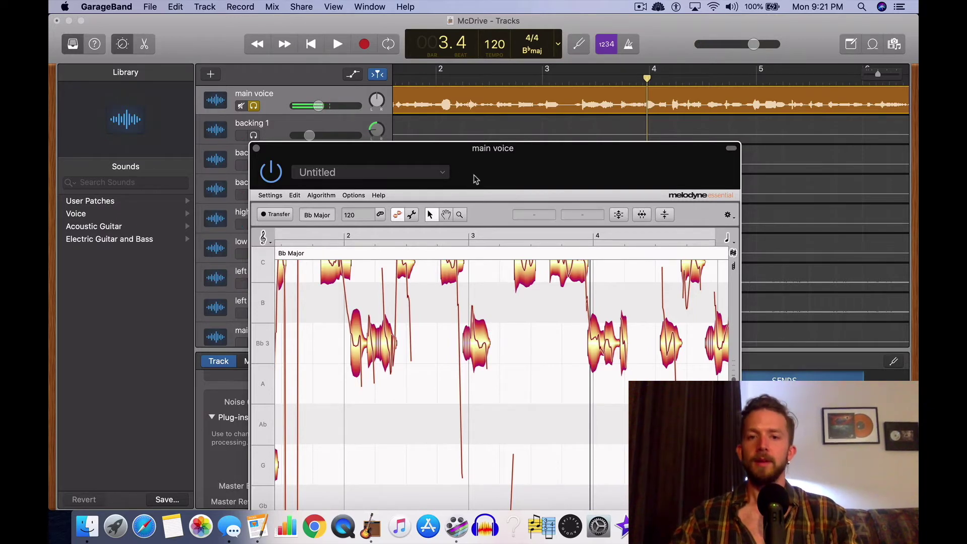
left_click(434, 81)
left_click(337, 45)
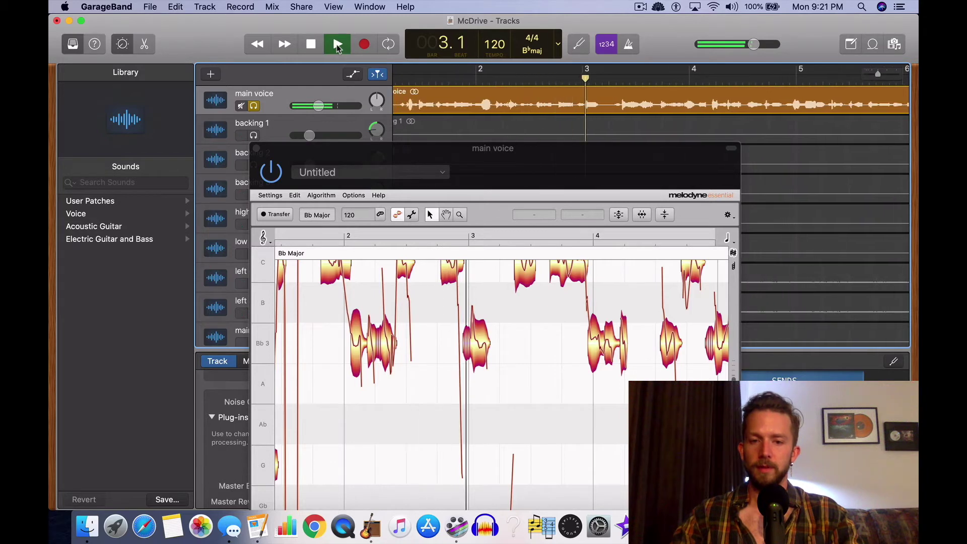
left_click(337, 44)
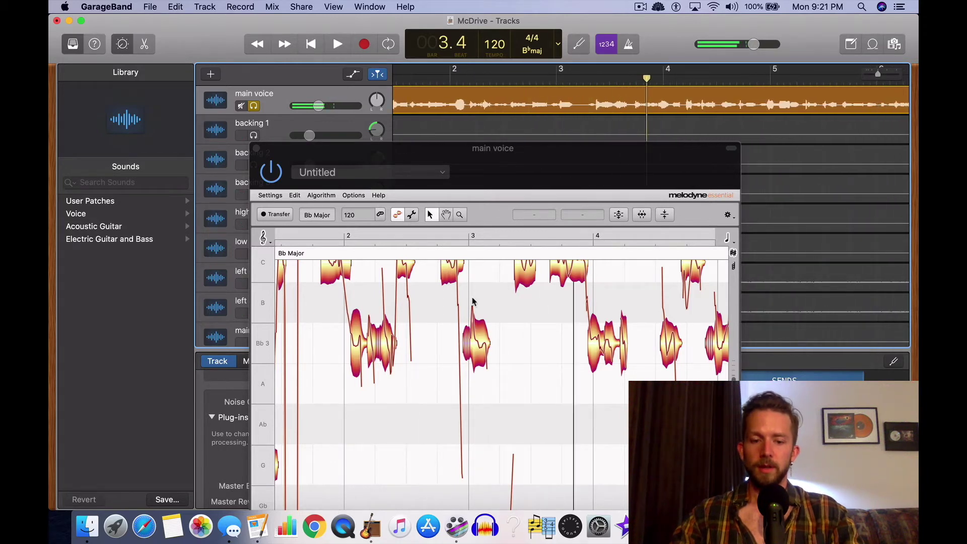
left_click(506, 361)
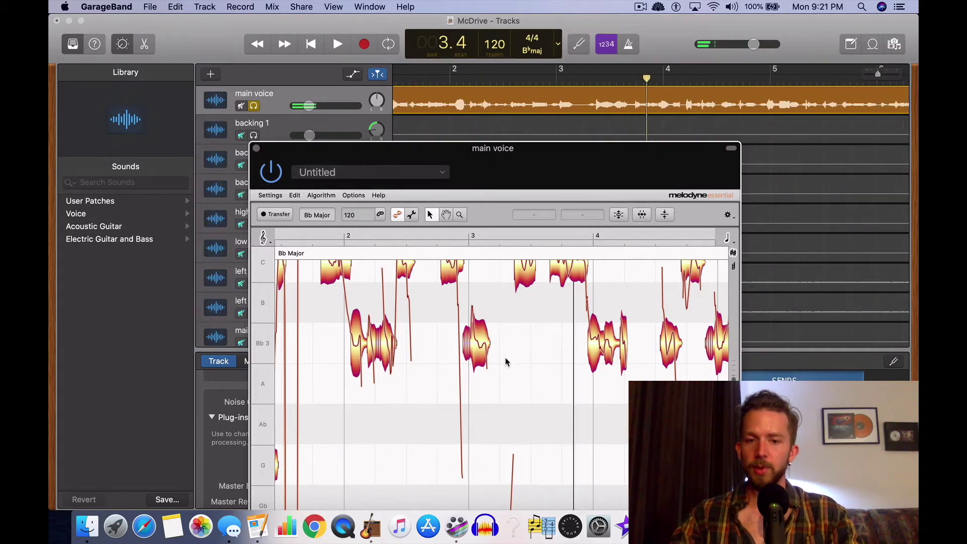
left_click(451, 80)
left_click(339, 44)
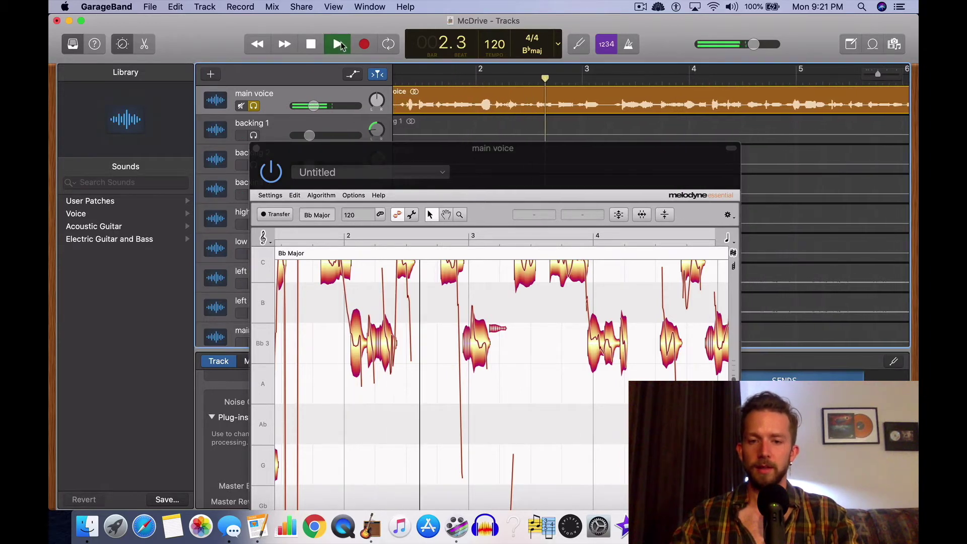
left_click(311, 45)
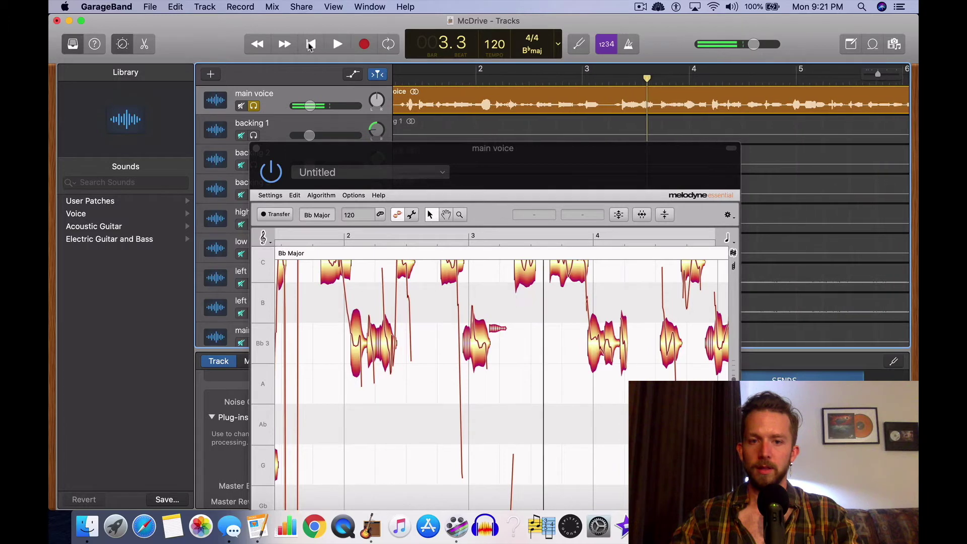
Step: Delete the blob again and replay from bar 2 to confirm the breath is gone
left_click(501, 330)
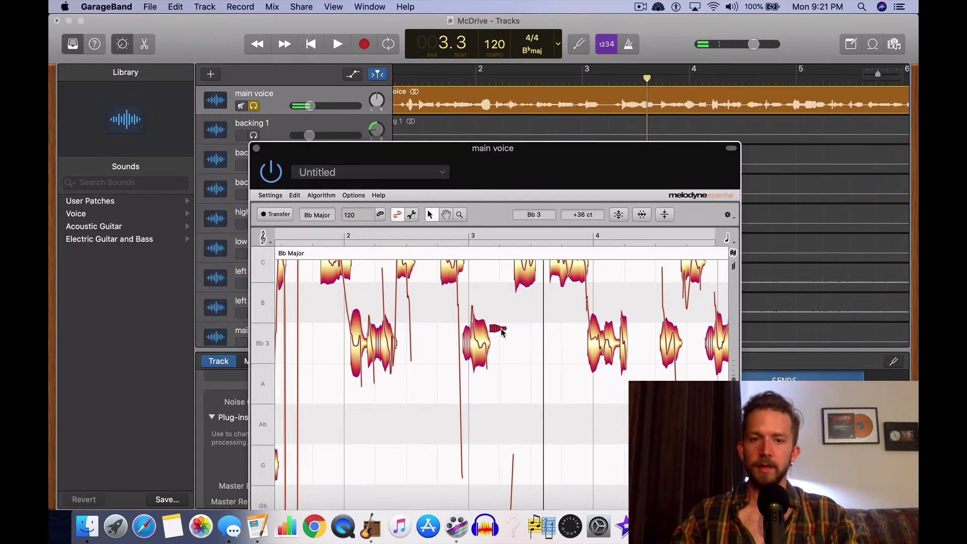
key("BackSpace")
left_click(482, 76)
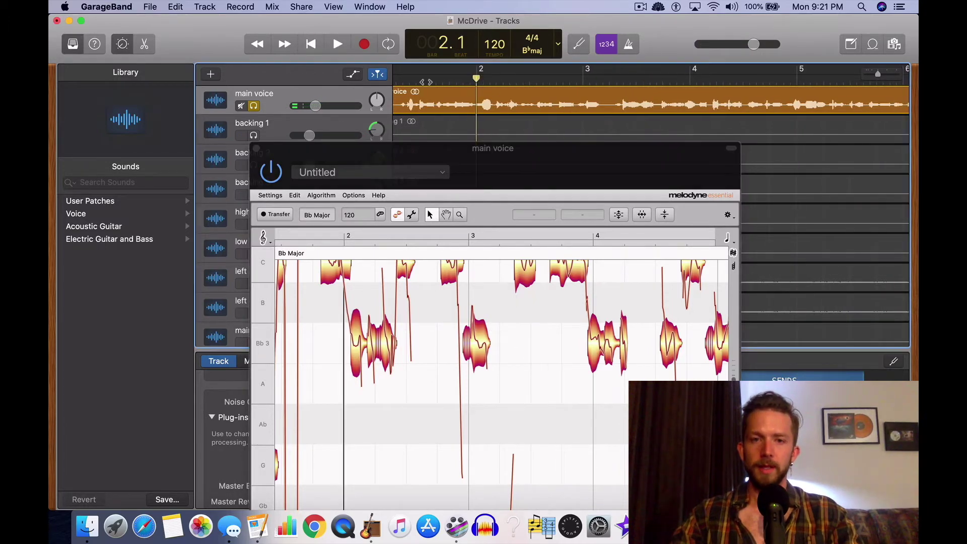
left_click(340, 44)
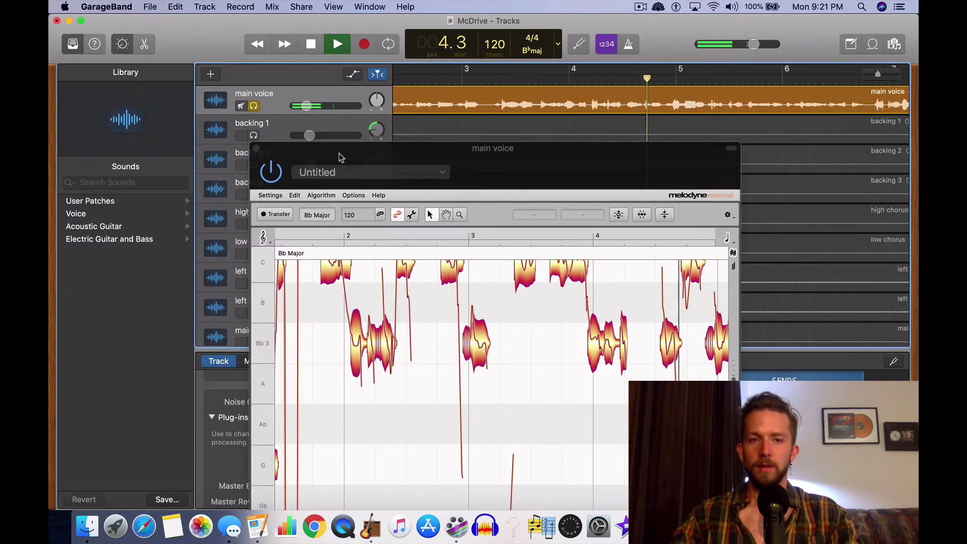
key("space")
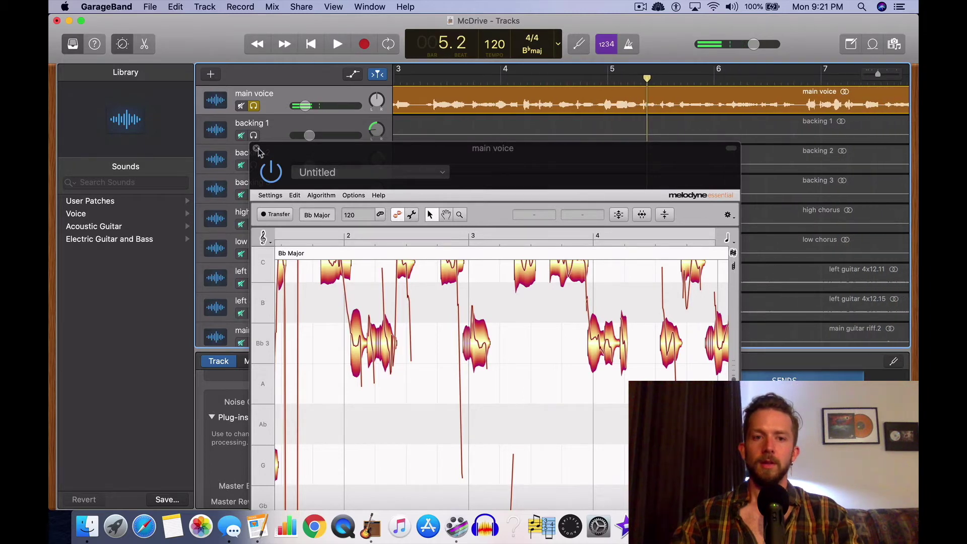
Step: Close Melodyne, show volume automation, and add and drag a volume point on main voice
left_click(257, 149)
key("a")
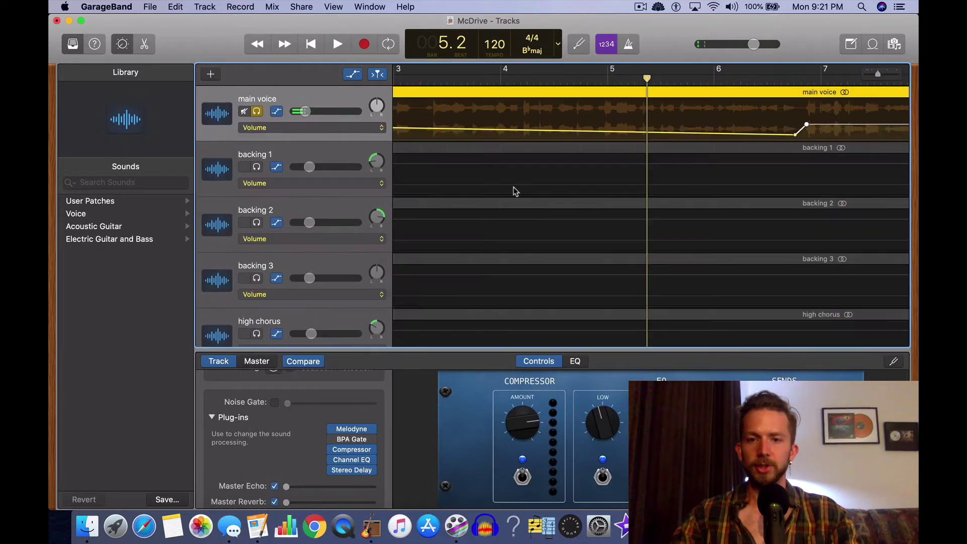
scroll(551, 126, "left", 6)
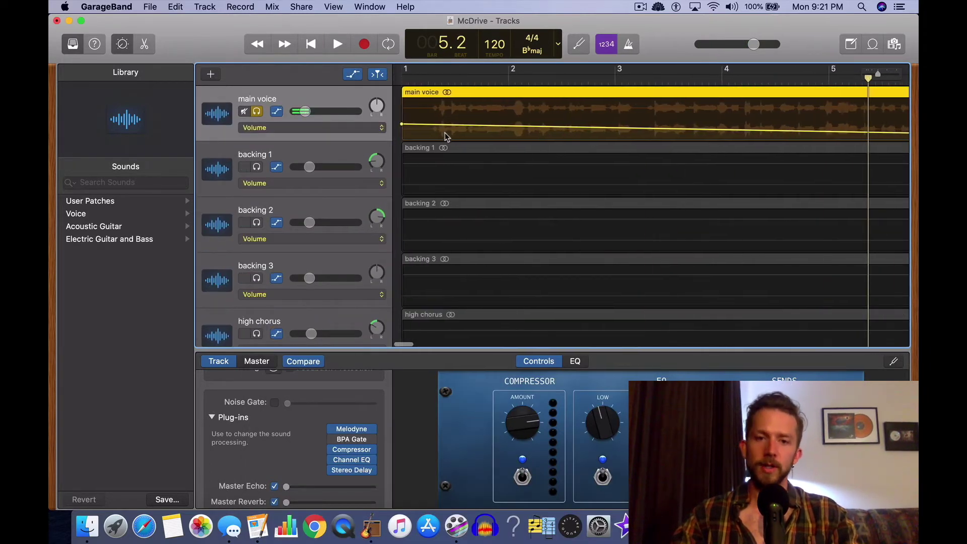
left_click(399, 127)
scroll(786, 132, "right", 5)
left_click(789, 125)
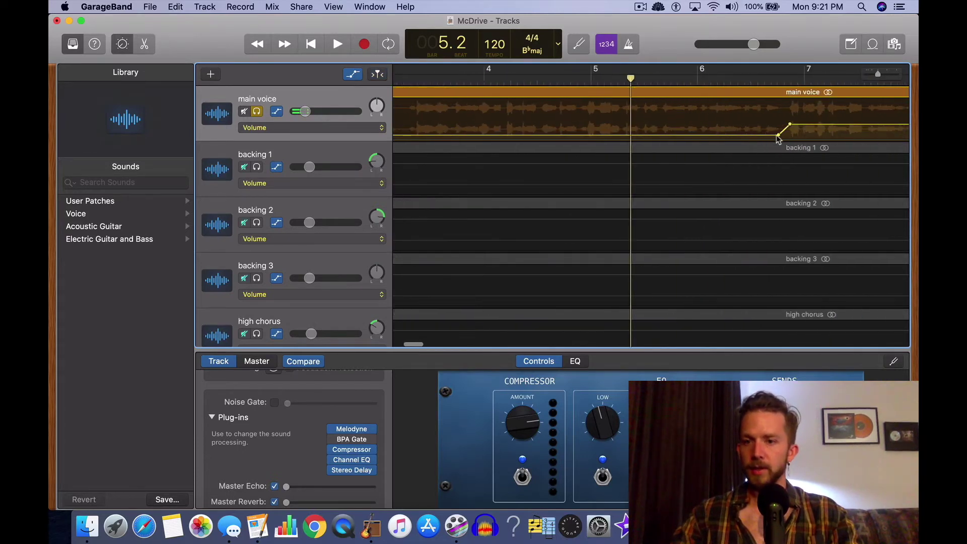
left_click_drag(780, 135, 764, 133)
scroll(669, 121, "left", 7)
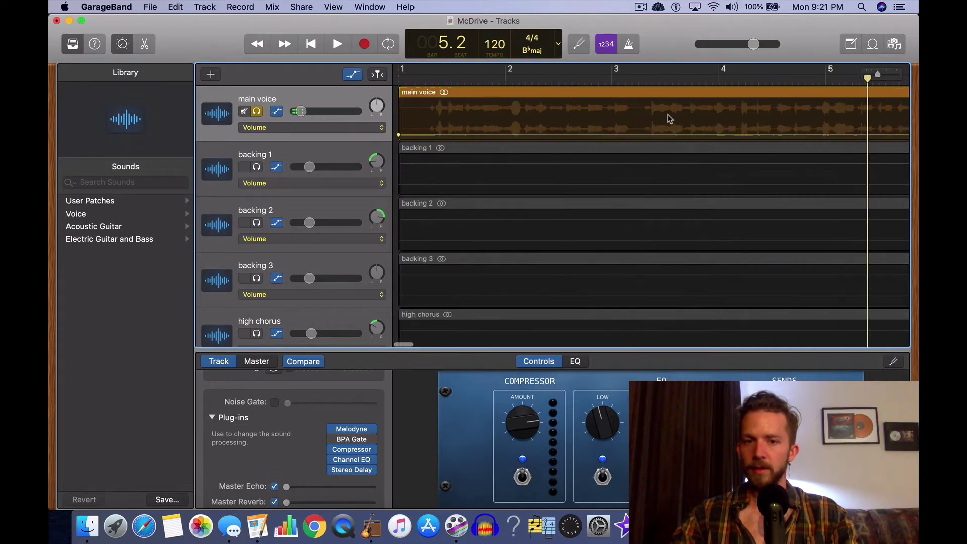
left_click(399, 137)
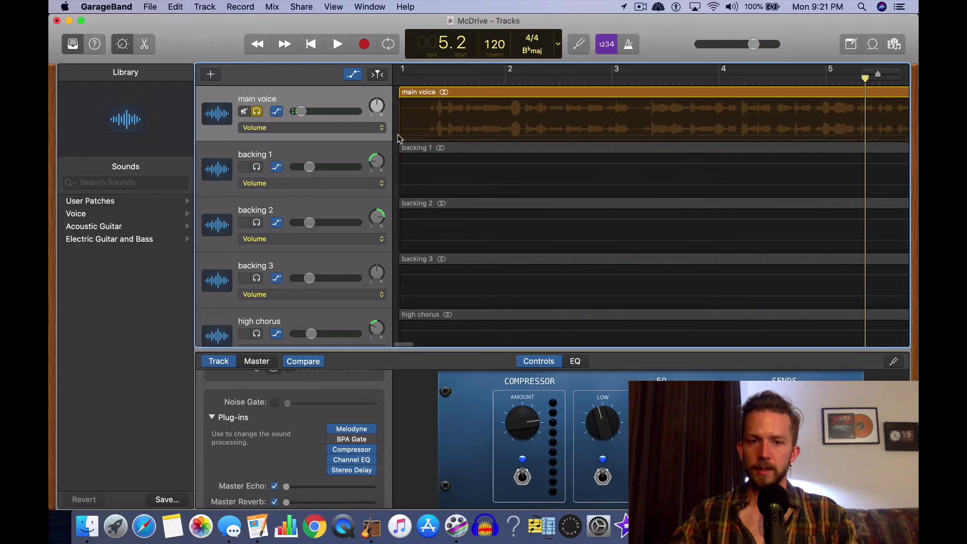
key("super+Left")
key("super+Left")
key("super+Left")
Step: Zoom the timeline in on the opening bars and hide the volume automation lanes
mouse_move(301, 113)
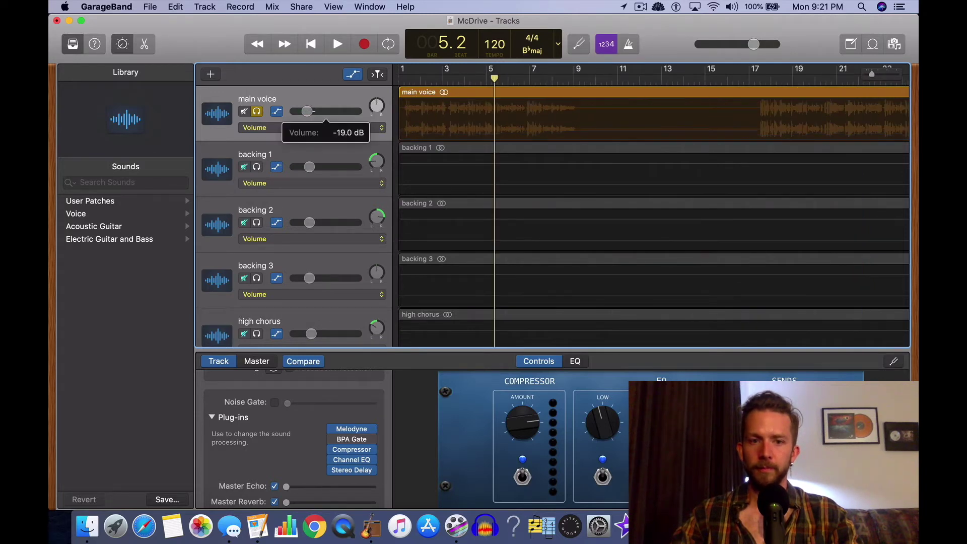
left_click_drag(314, 112, 316, 112)
scroll(505, 115, "right", 2)
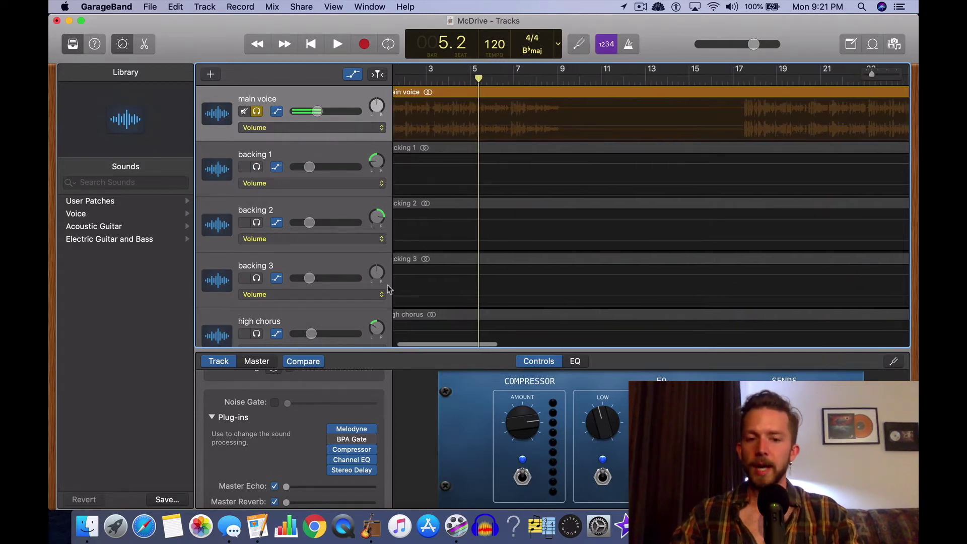
mouse_move(358, 430)
scroll(459, 112, "left", 2)
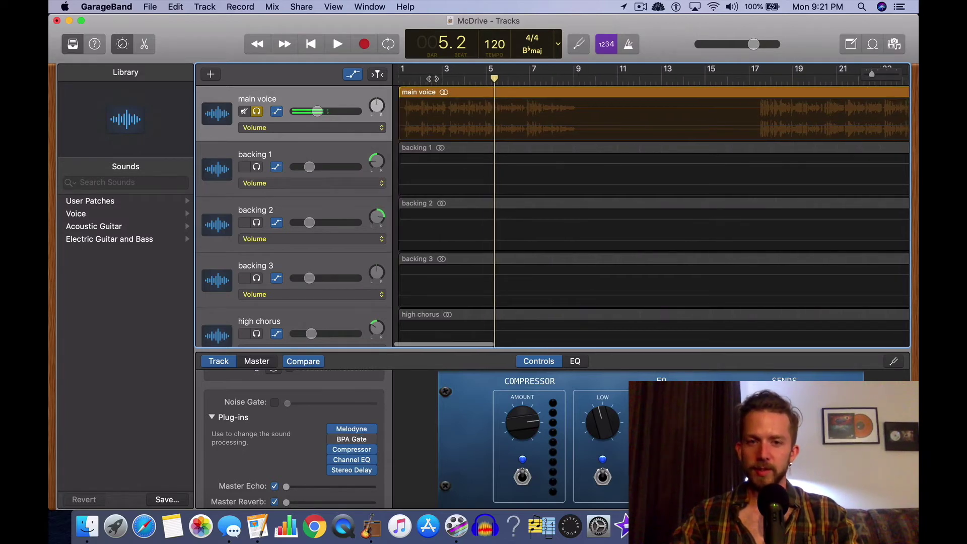
key("super+Right")
key("super+Right")
key("super+Right")
scroll(649, 201, "left", 3)
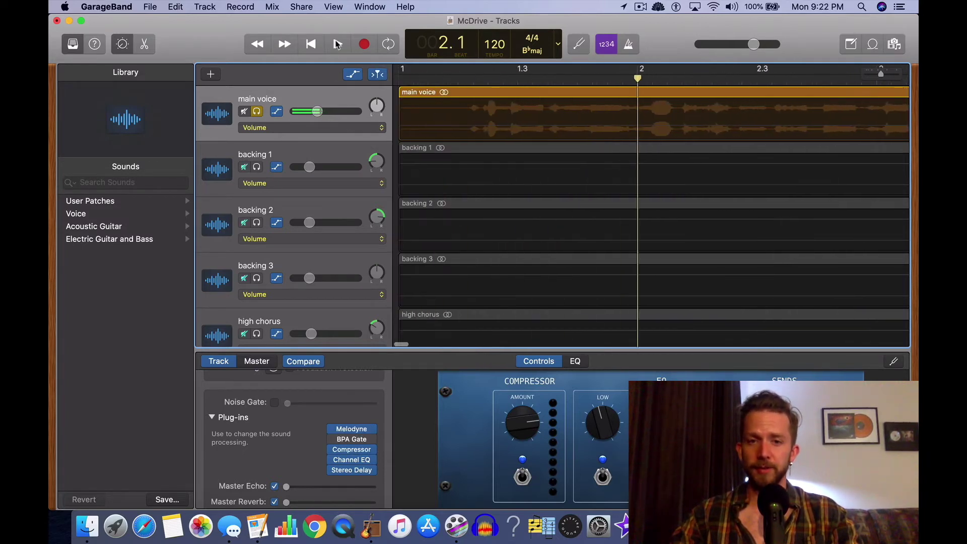
key("a")
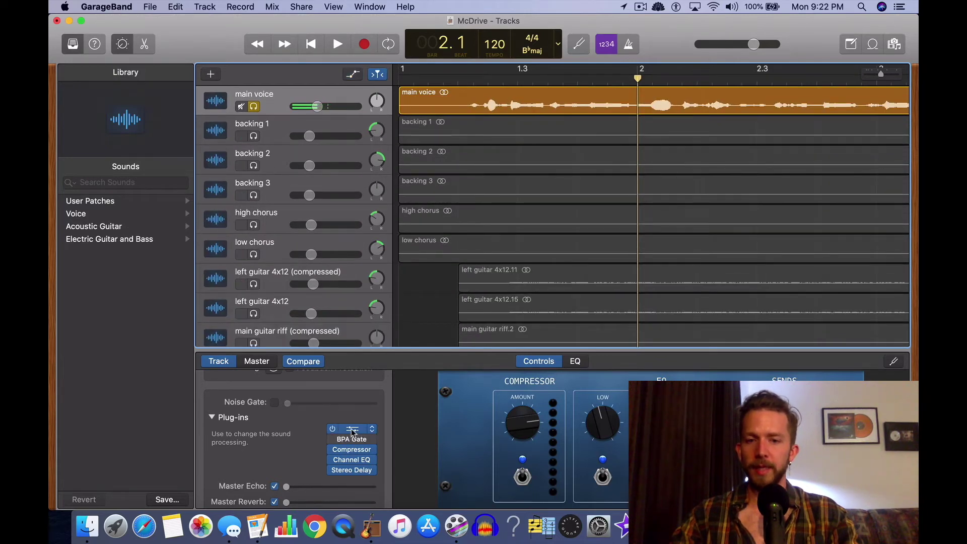
left_click(352, 428)
Step: Play from bar 2, zoom Melodyne out to show the whole phrase, then replay from bar 3
scroll(513, 342, "right", 10)
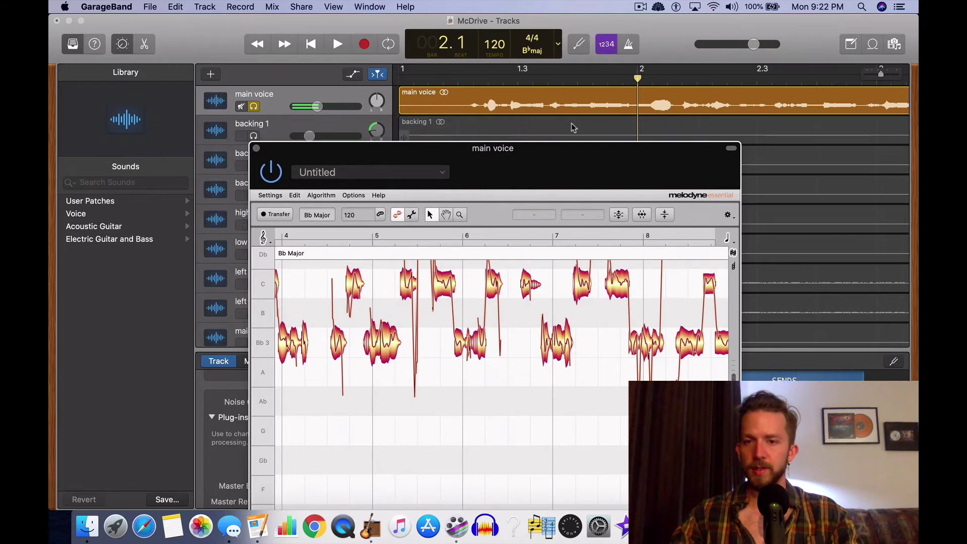
scroll(573, 127, "right", 3)
scroll(588, 112, "right", 3)
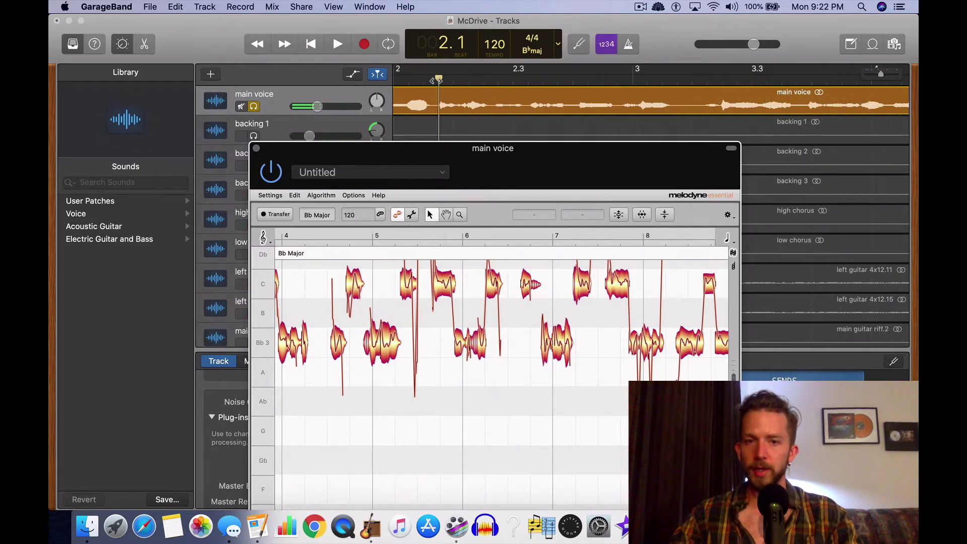
left_click(337, 44)
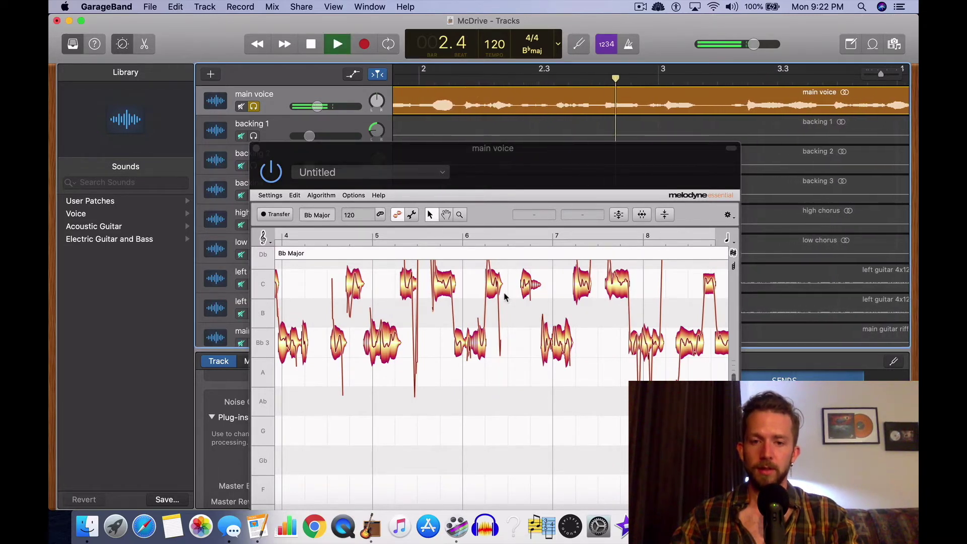
key("space")
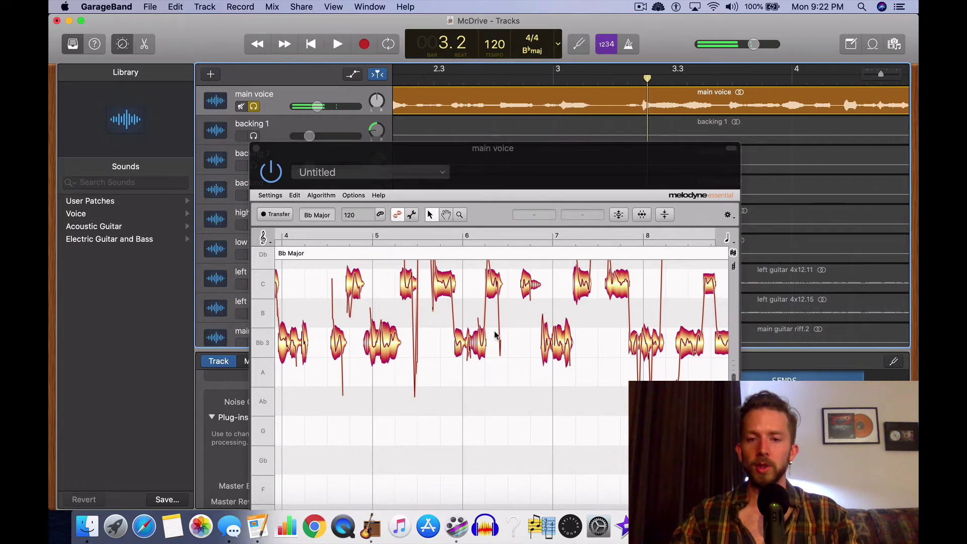
left_click(503, 394)
double_click(502, 394)
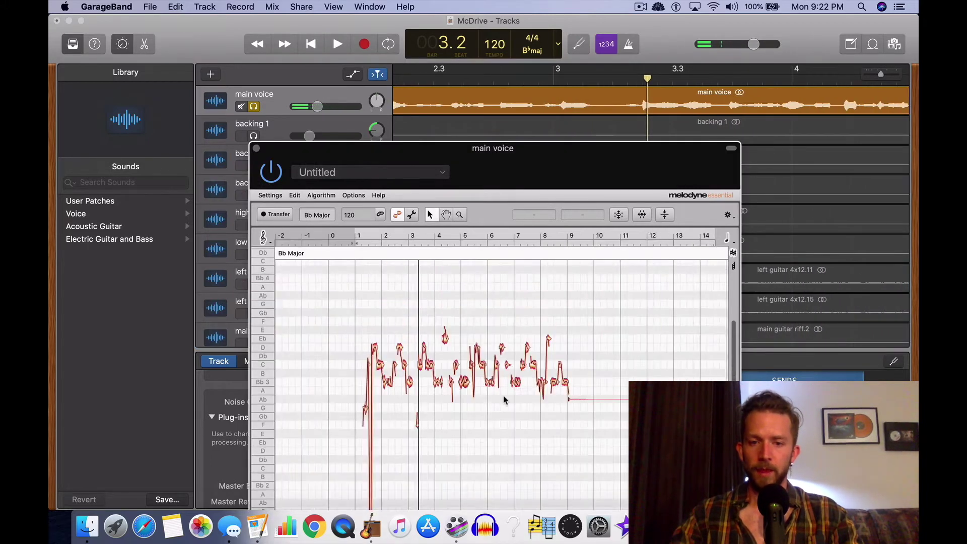
scroll(488, 359, "up", 5)
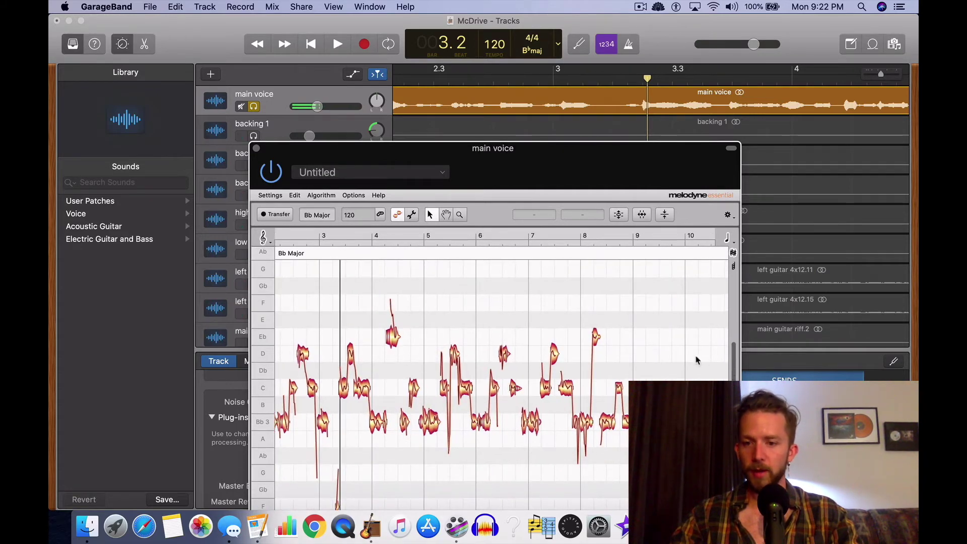
left_click_drag(735, 358, 735, 369)
left_click(342, 44)
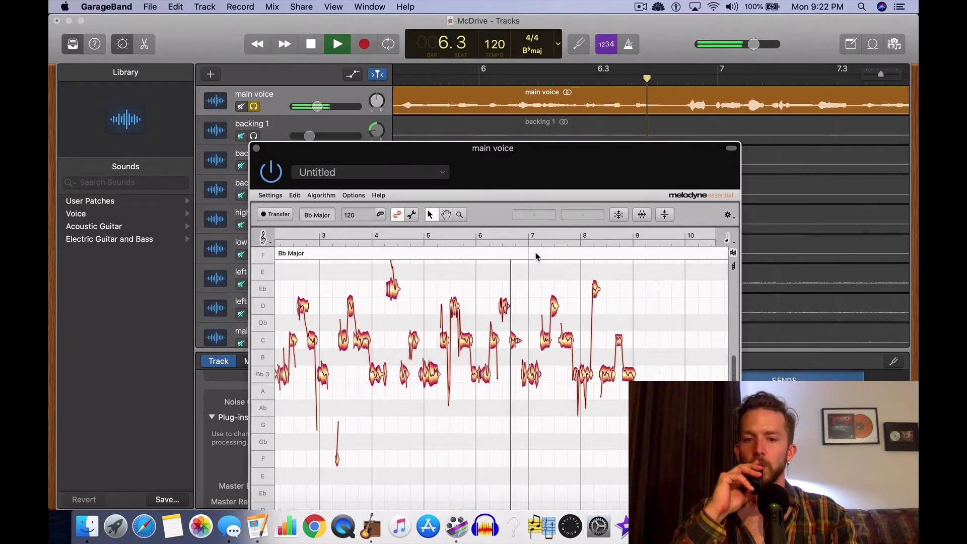
left_click(312, 45)
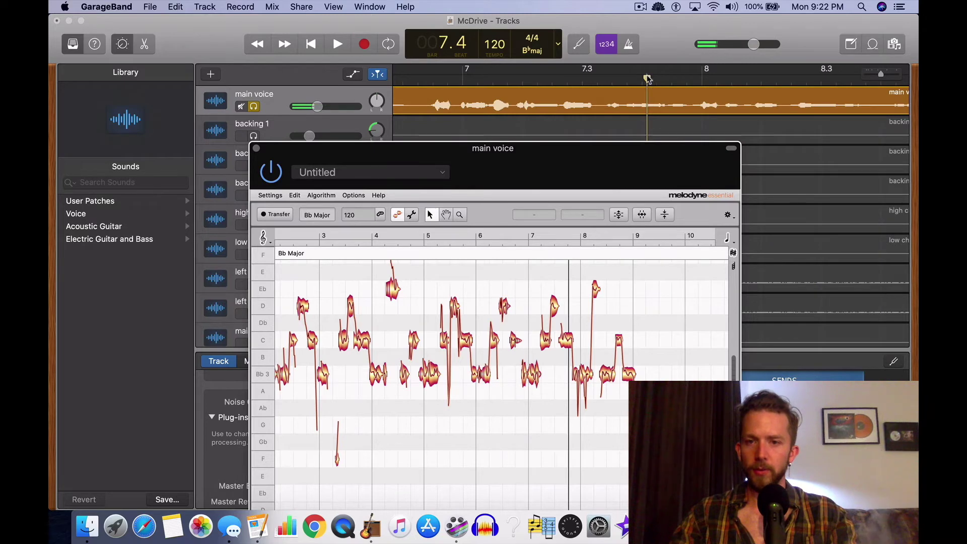
left_click_drag(647, 78, 455, 78)
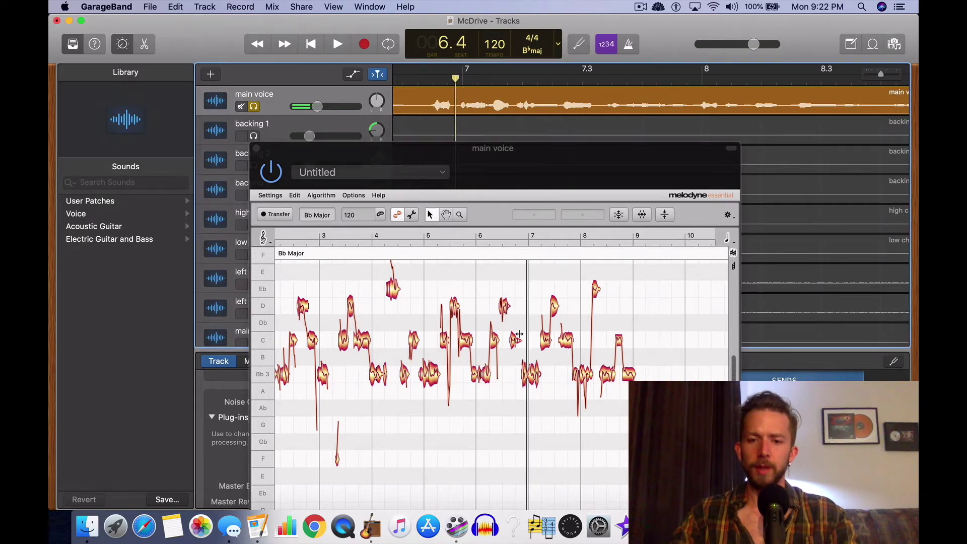
left_click(508, 361)
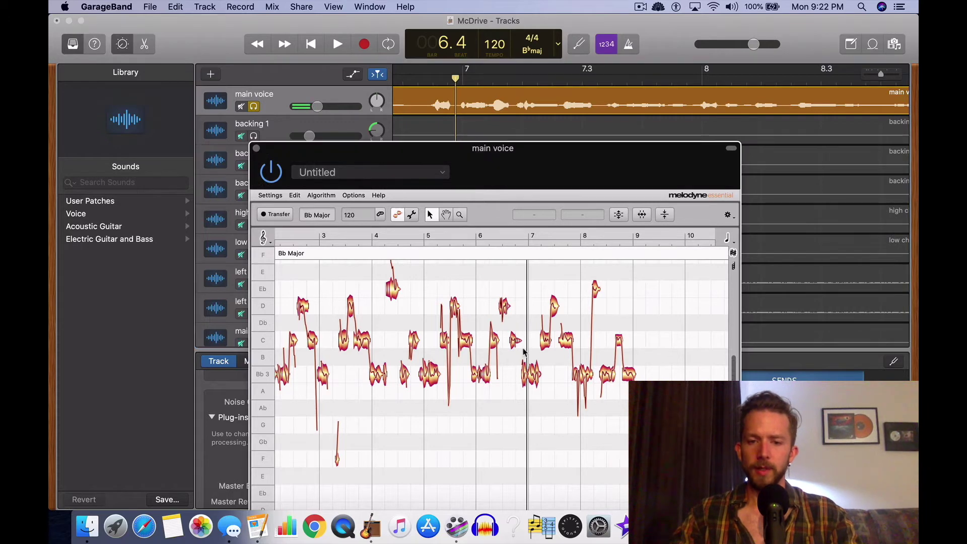
scroll(522, 351, "up", 6)
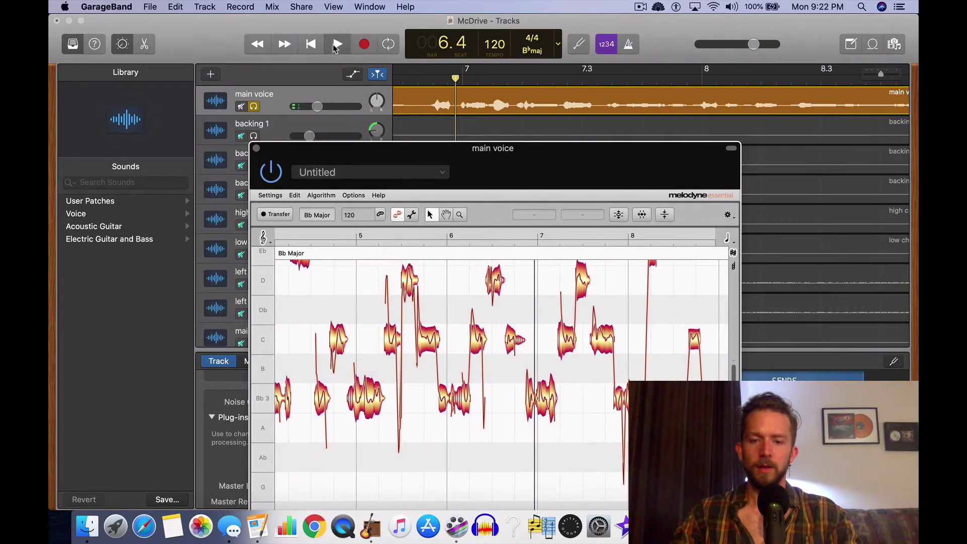
left_click(335, 45)
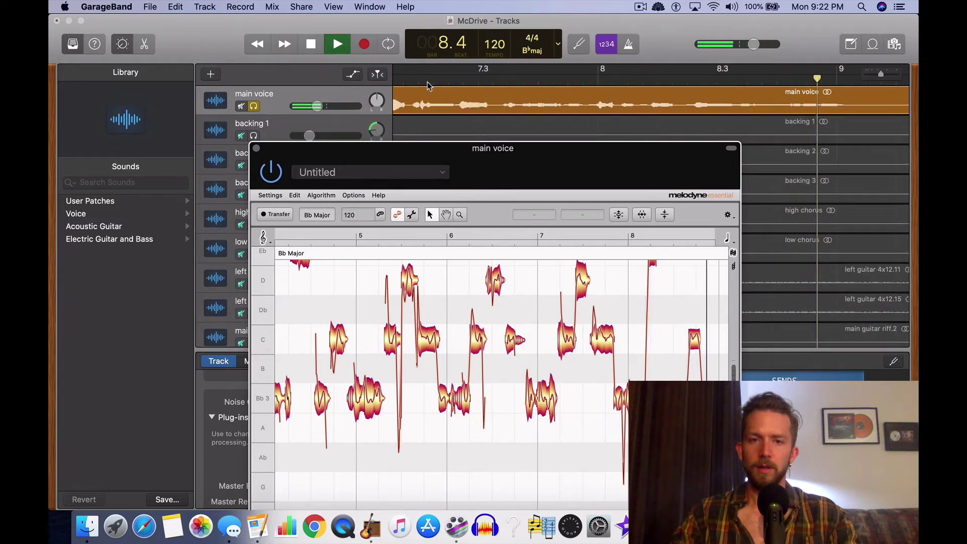
left_click(445, 80)
left_click(450, 79)
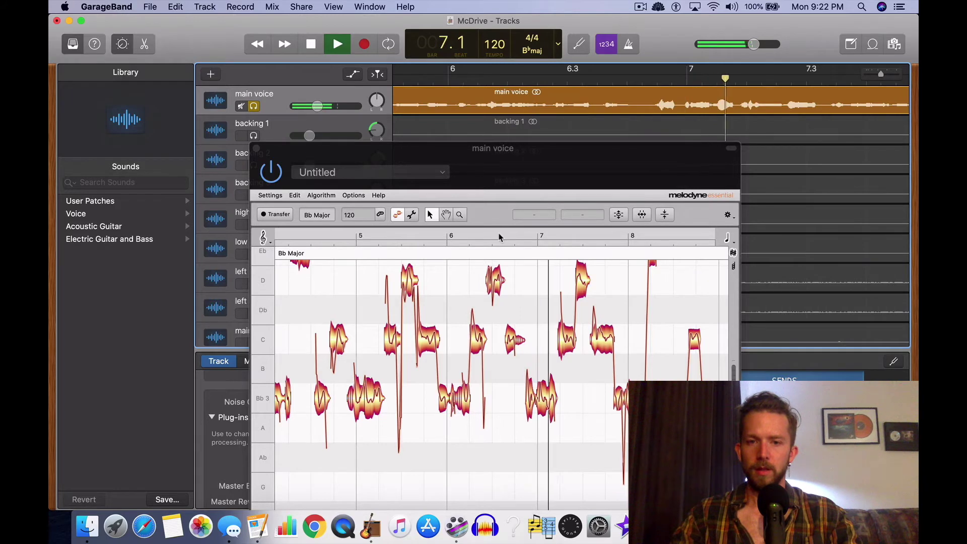
left_click(447, 235)
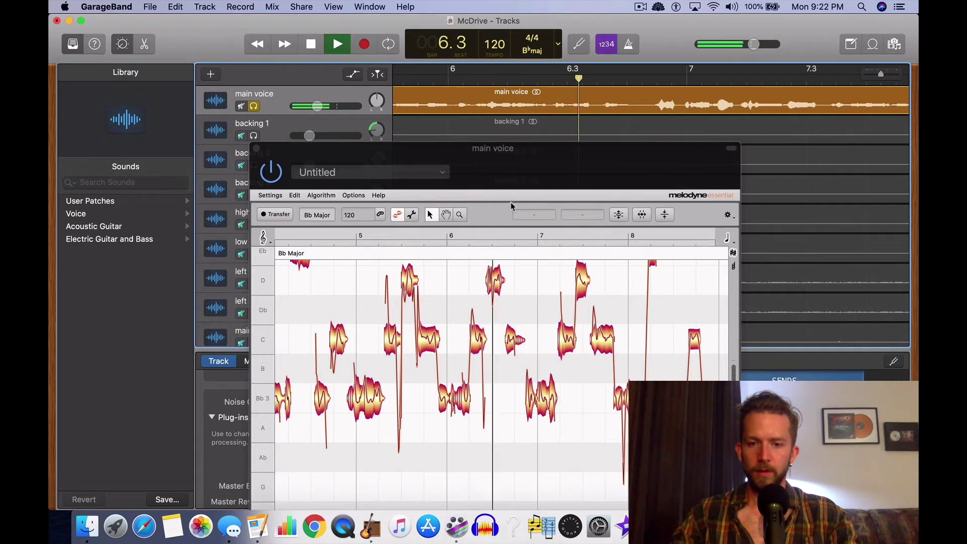
key("space")
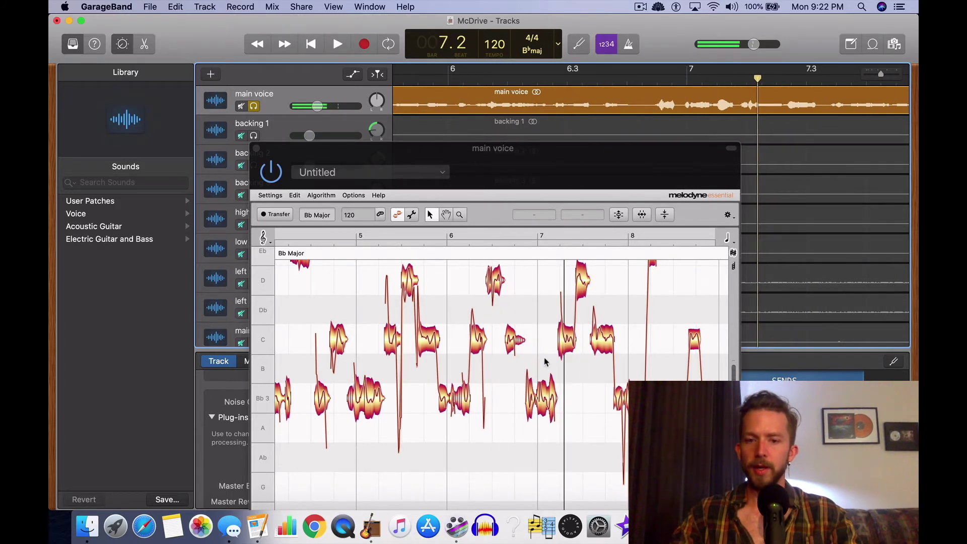
left_click(523, 341)
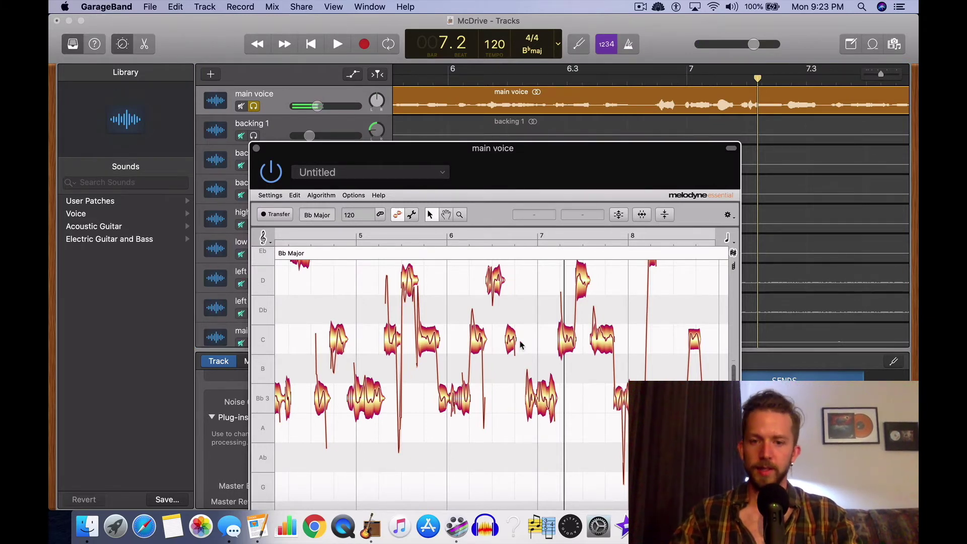
Step: Replay the main voice from bar 6, then close the Melodyne editor window
left_click(447, 80)
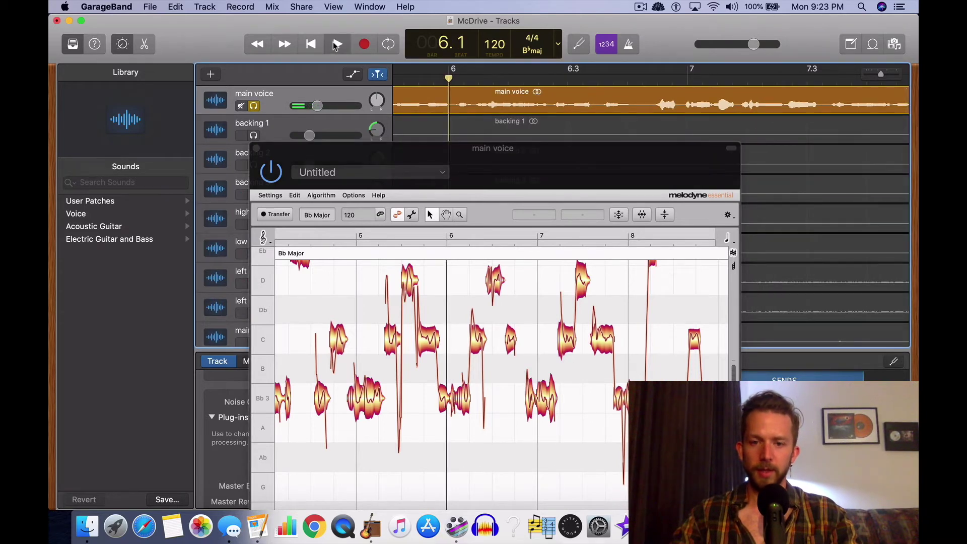
left_click(337, 44)
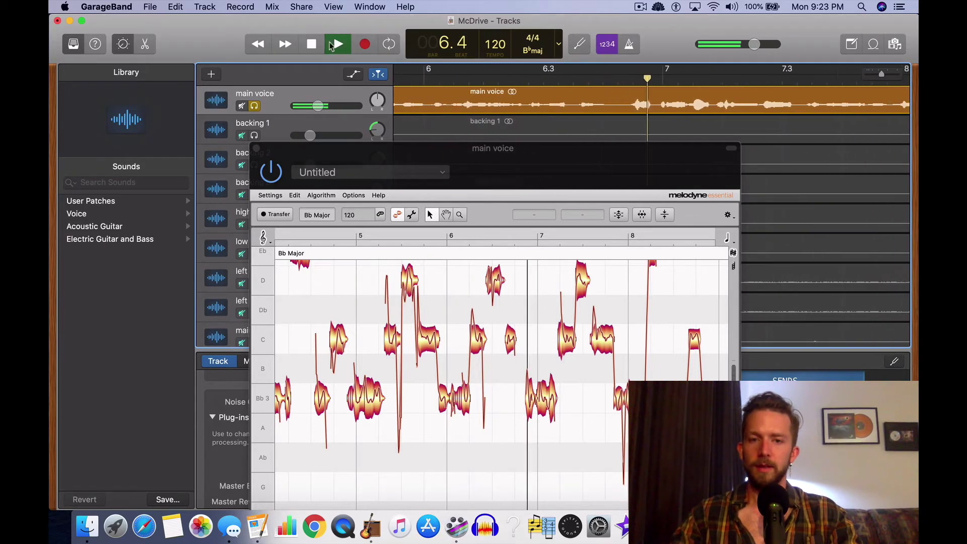
left_click(312, 45)
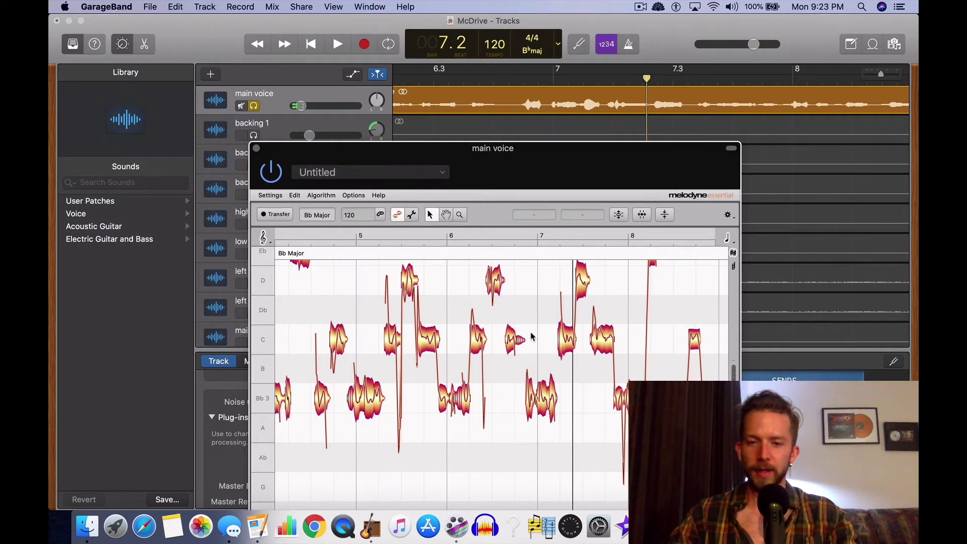
scroll(531, 337, "right", 10)
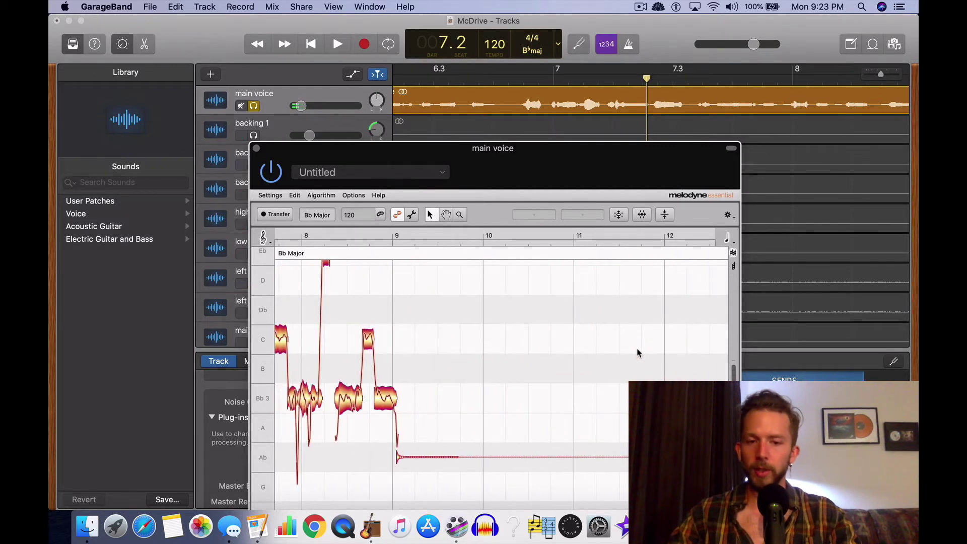
left_click(256, 149)
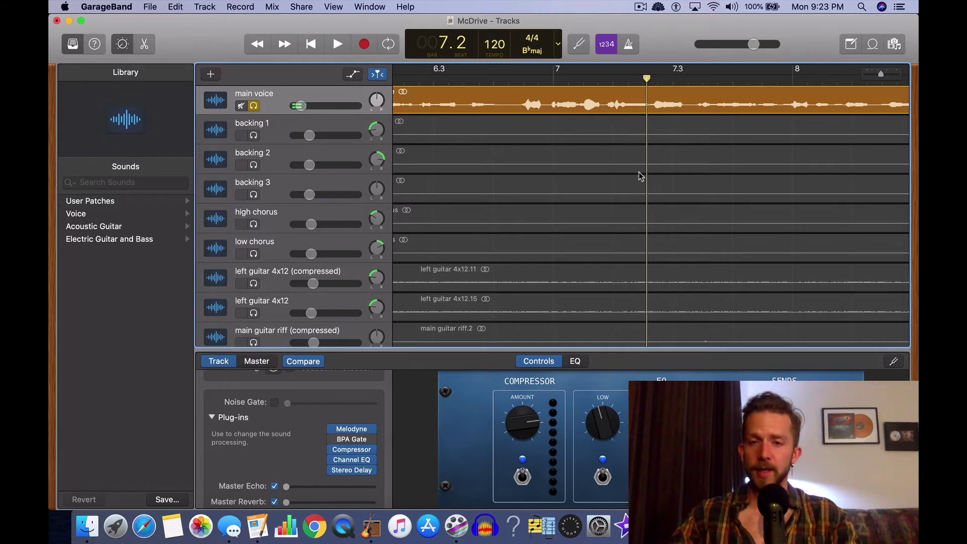
Step: Raise the main voice volume to about -3 dB and restart playback from the song's start
scroll(527, 158, "left", 15)
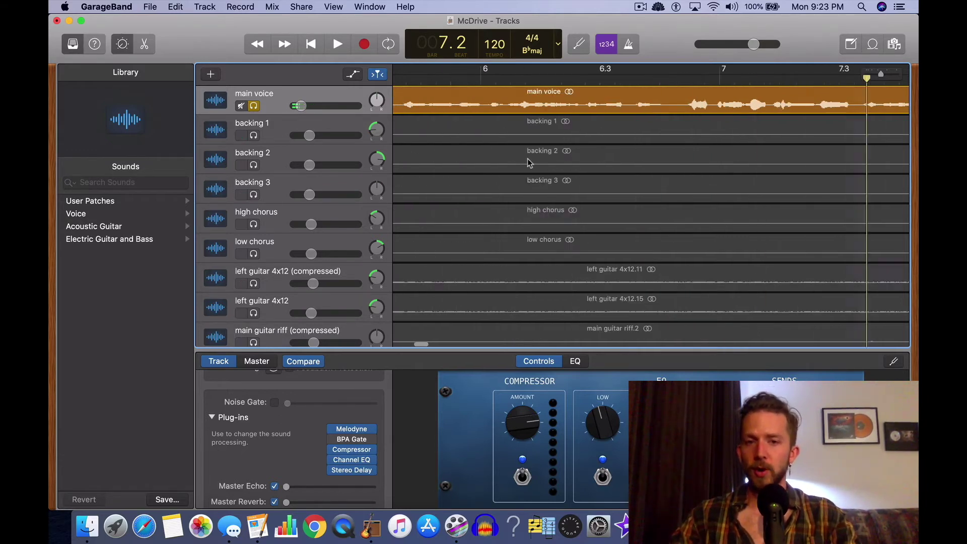
left_click(398, 78)
left_click(337, 45)
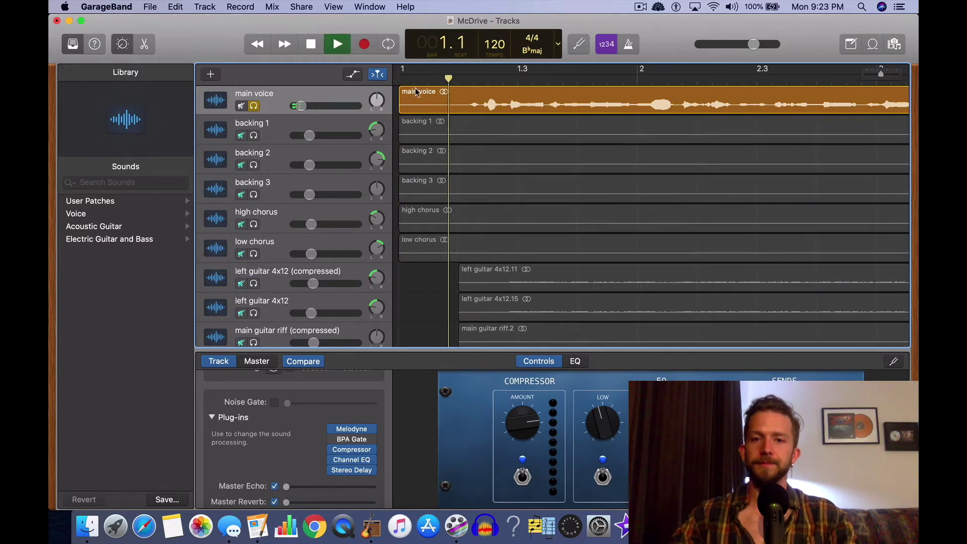
left_click_drag(300, 107, 320, 107)
key("a")
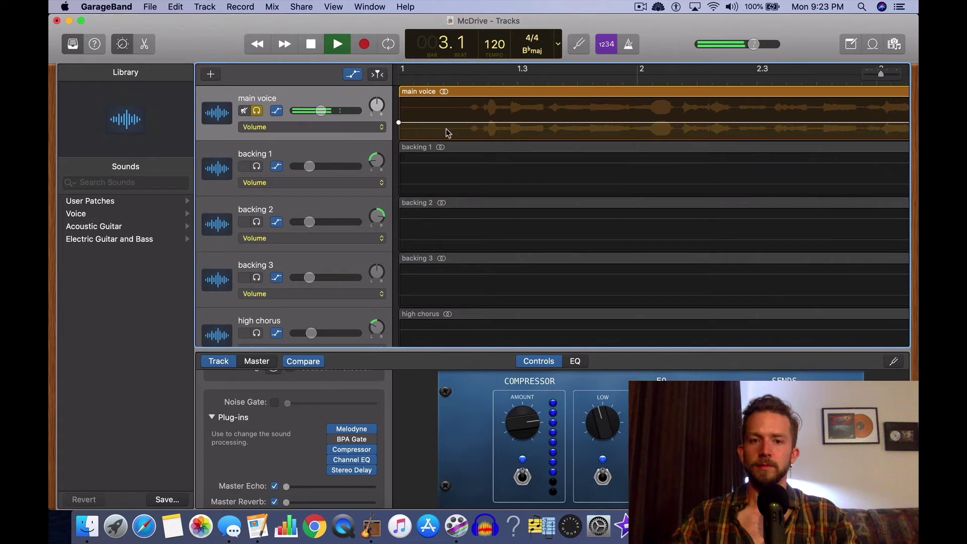
key("a")
key("Return")
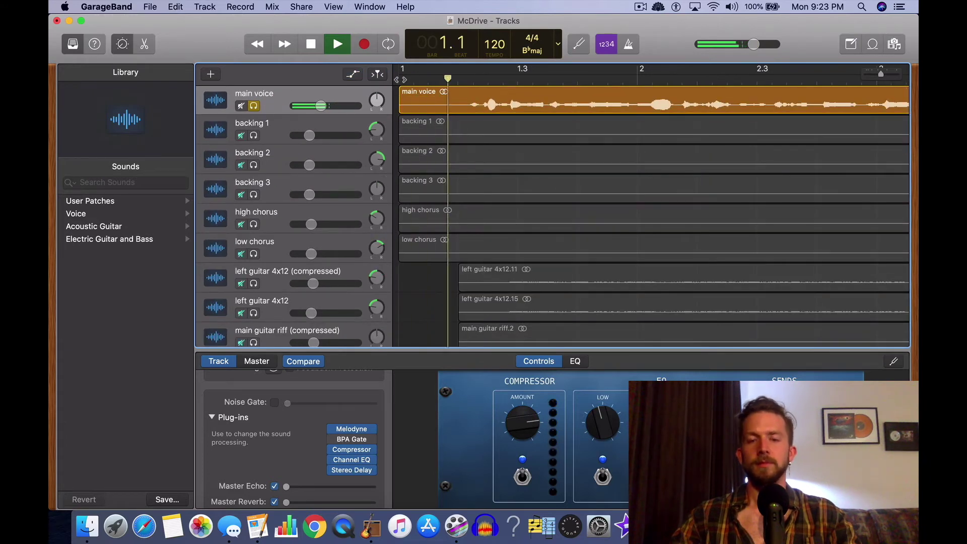
Step: Follow playback to around bar 23, jumping ahead to bar 17 and zooming the timeline in
scroll(612, 124, "right", 2)
scroll(612, 123, "right", 5)
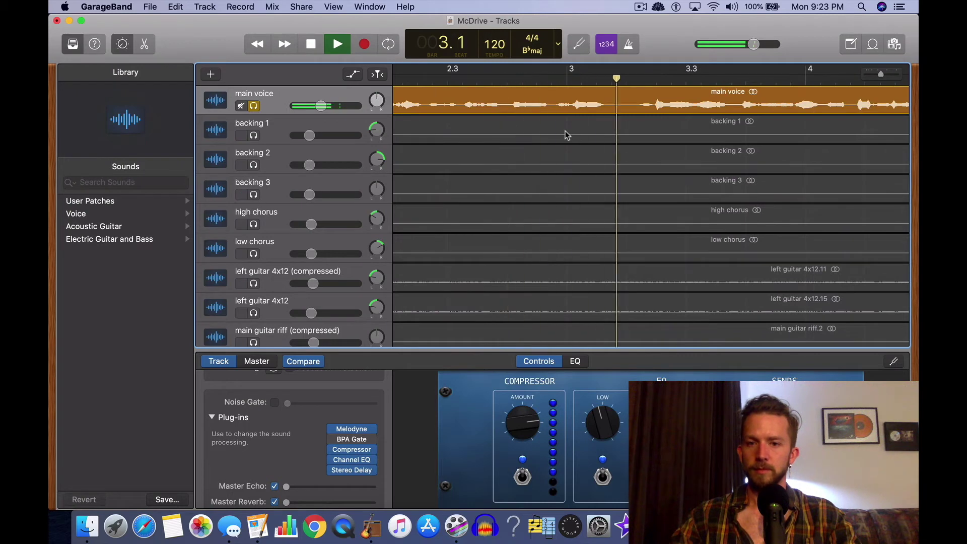
scroll(566, 135, "right", 4)
scroll(566, 135, "right", 5)
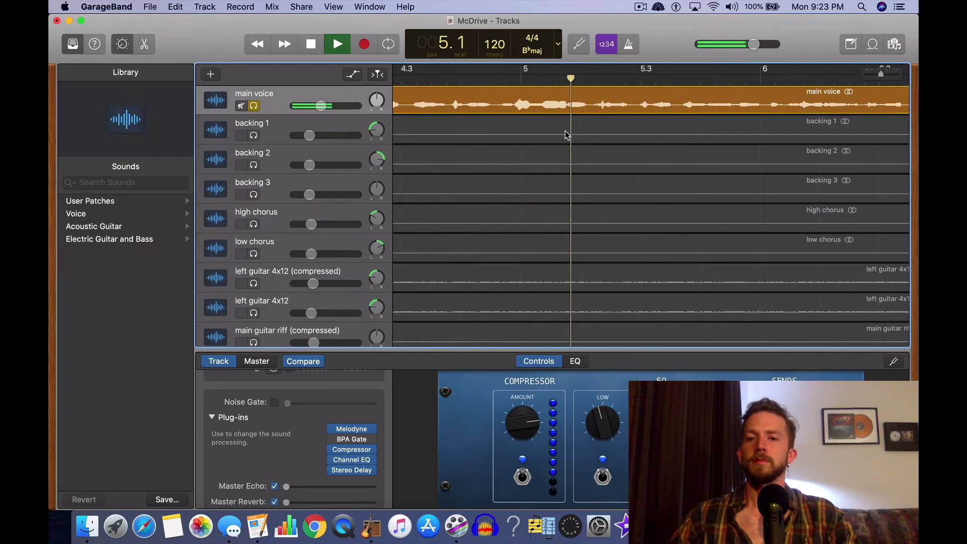
scroll(566, 135, "right", 6)
scroll(566, 135, "right", 2)
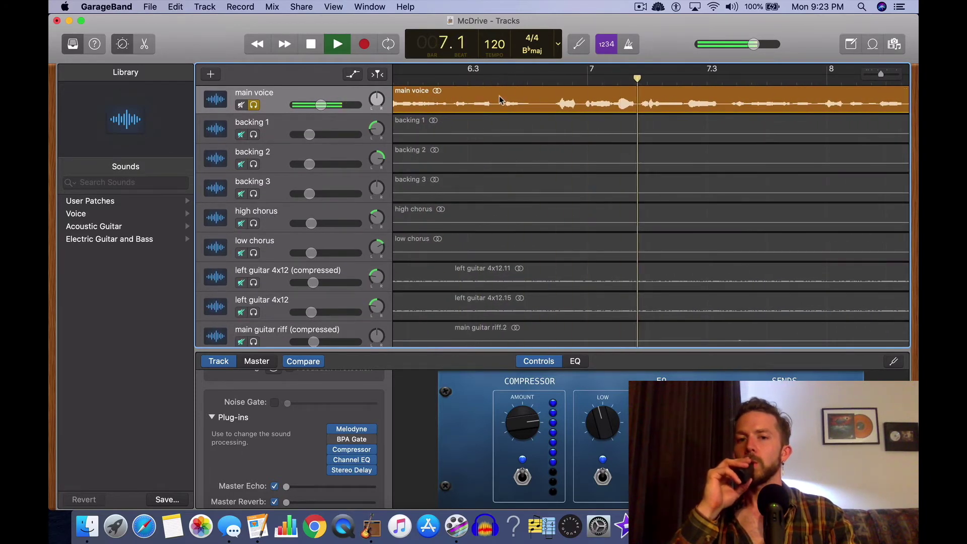
scroll(500, 98, "right", 7)
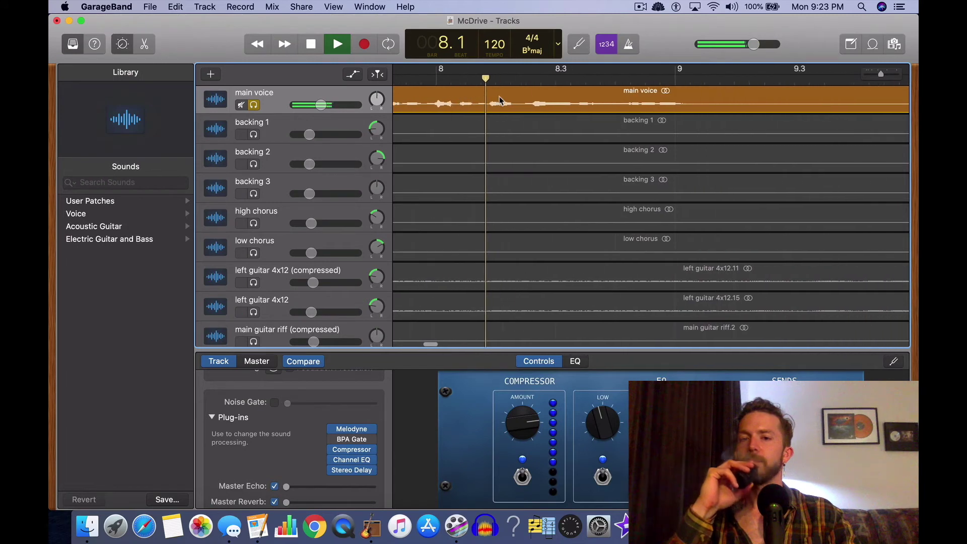
scroll(499, 95, "right", 10)
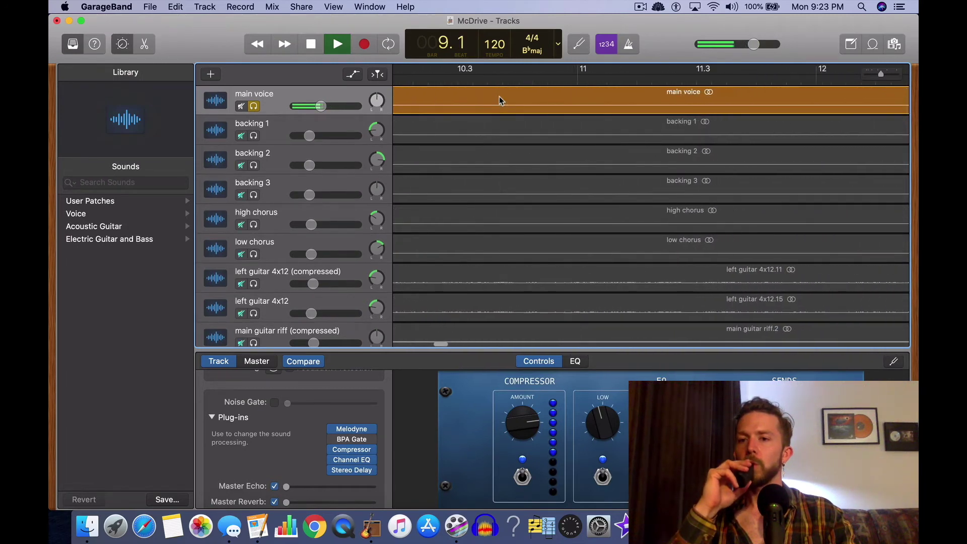
scroll(500, 100, "right", 20)
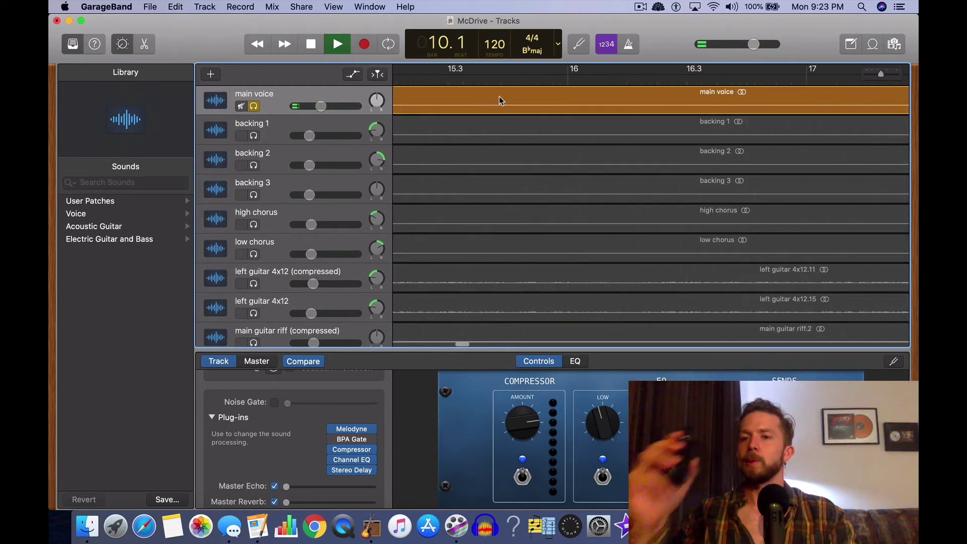
scroll(499, 96, "right", 10)
left_click(518, 81)
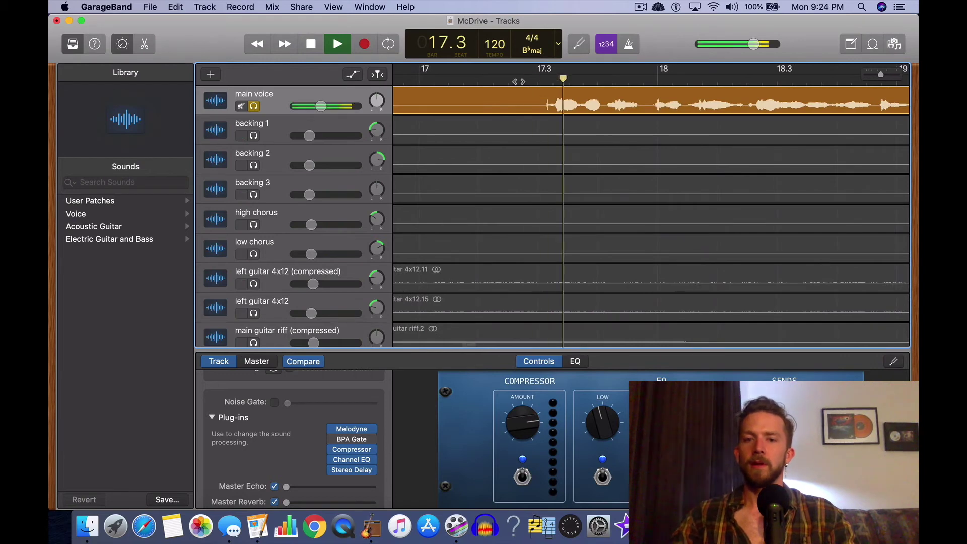
scroll(577, 93, "right", 5)
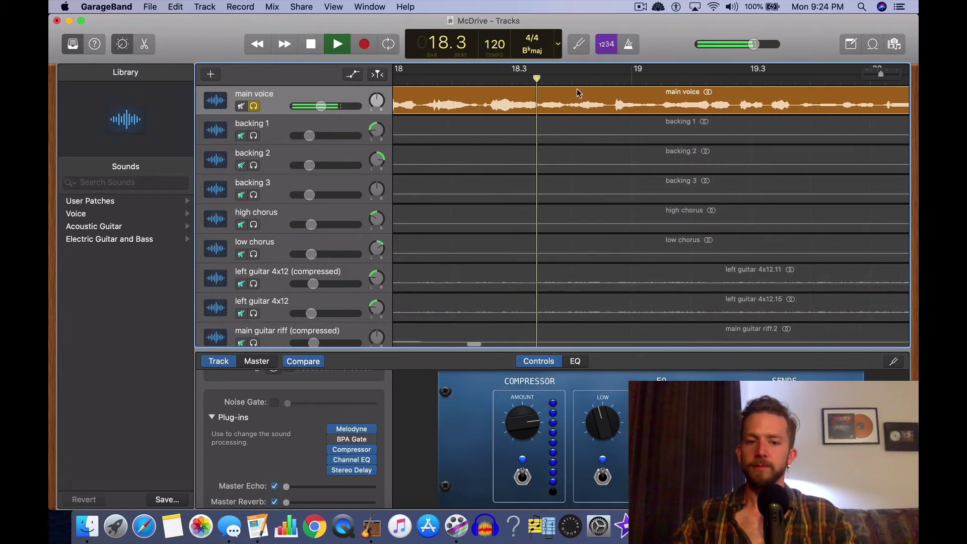
scroll(584, 98, "down", 5)
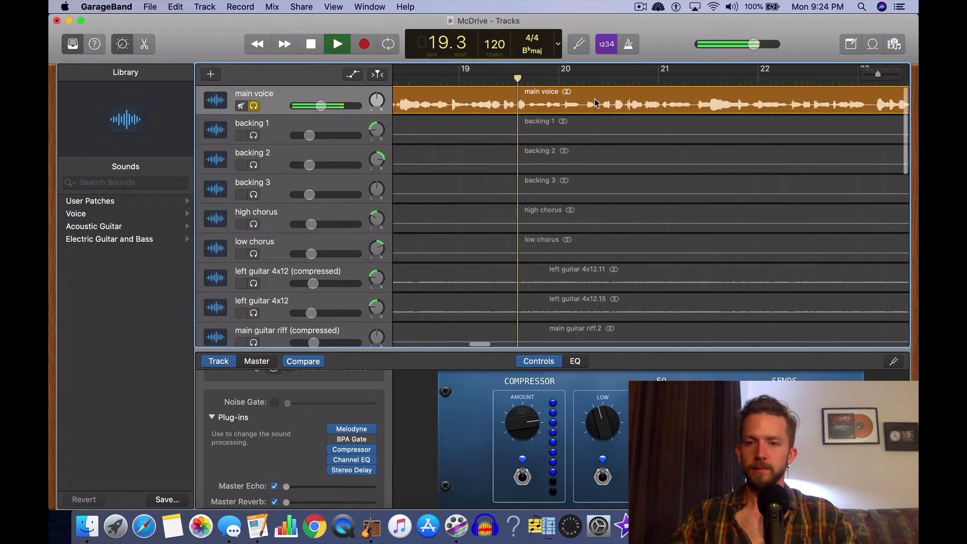
key("super+Right")
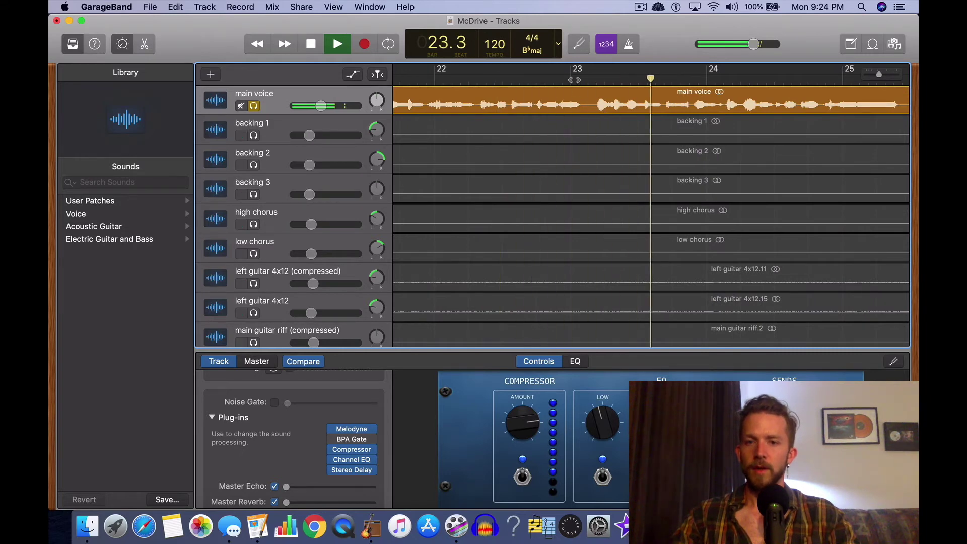
Step: Stop at bar 23.1 after a brief replay, then reopen Melodyne on the main voice
left_click(312, 45)
key("Left")
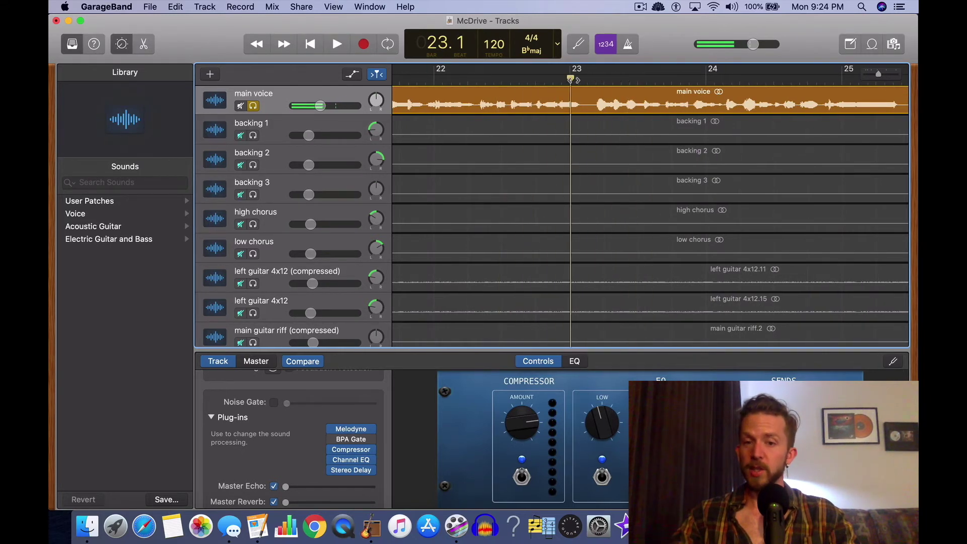
left_click(336, 44)
left_click(312, 44)
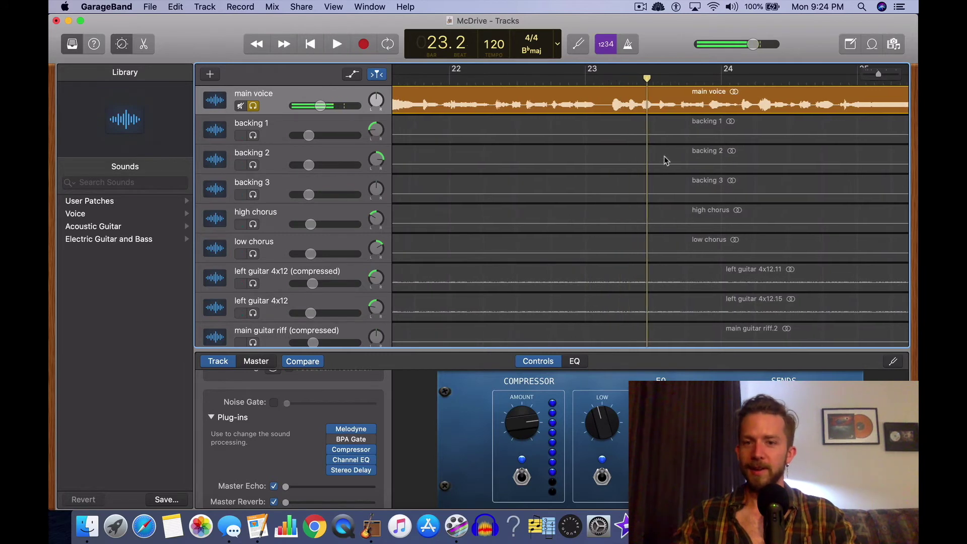
key("Left")
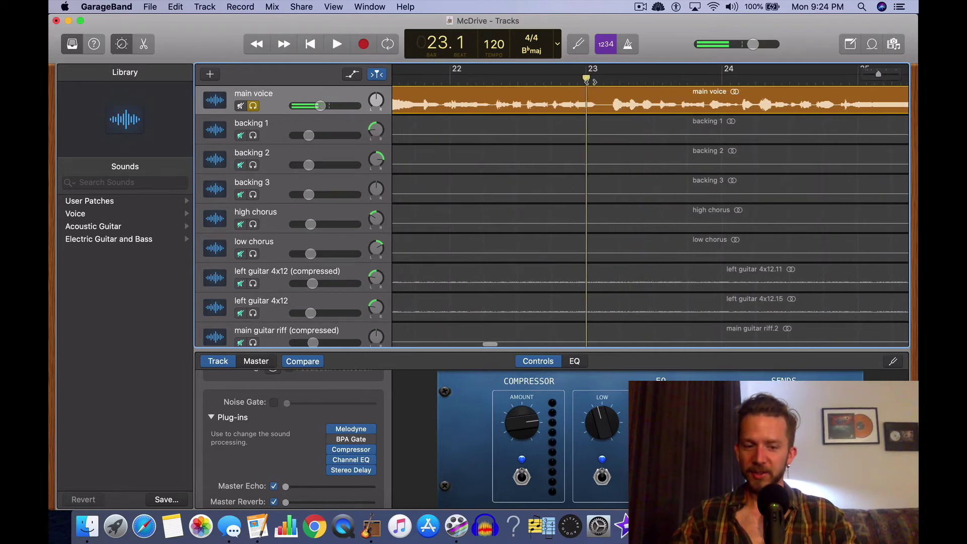
left_click(352, 431)
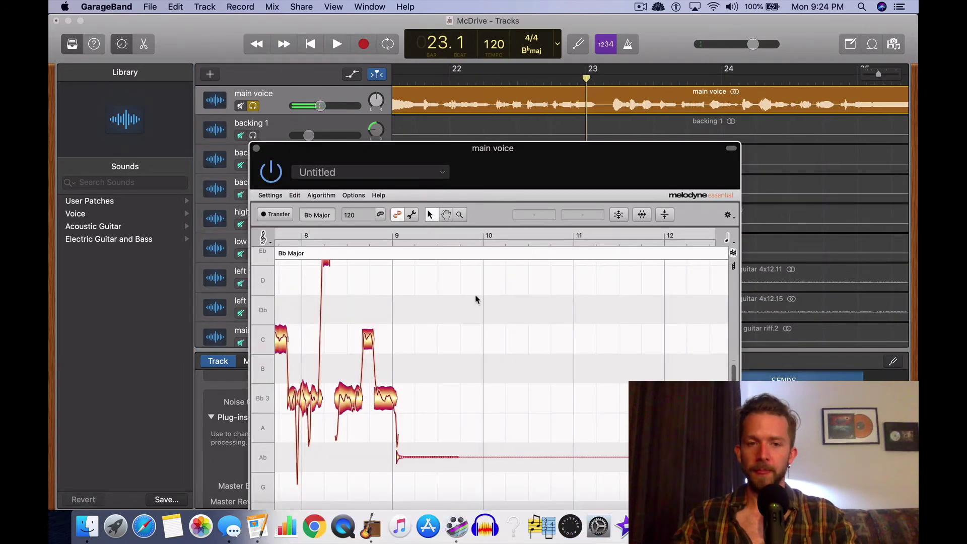
Step: Close Melodyne and set a cycle region from bar 22.4 to 23.3
left_click(256, 148)
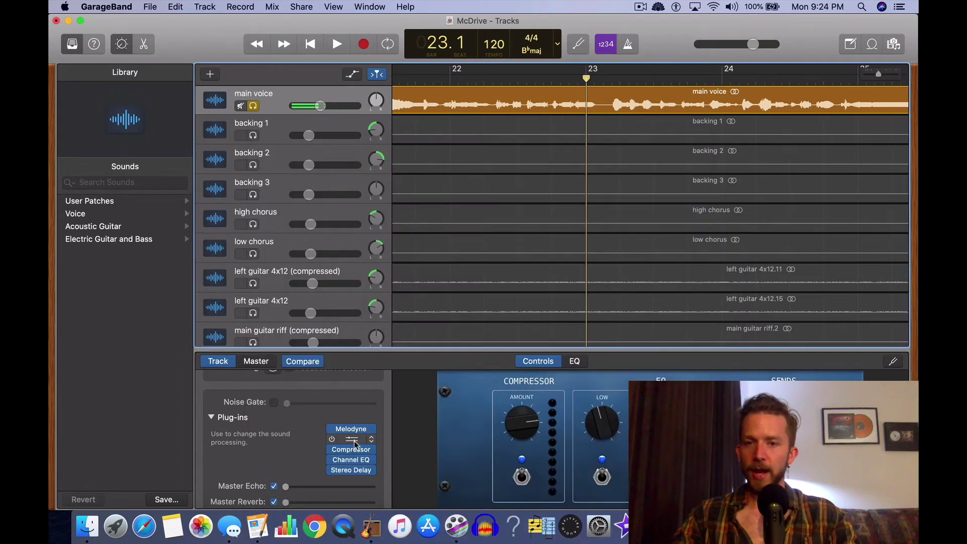
left_click(335, 42)
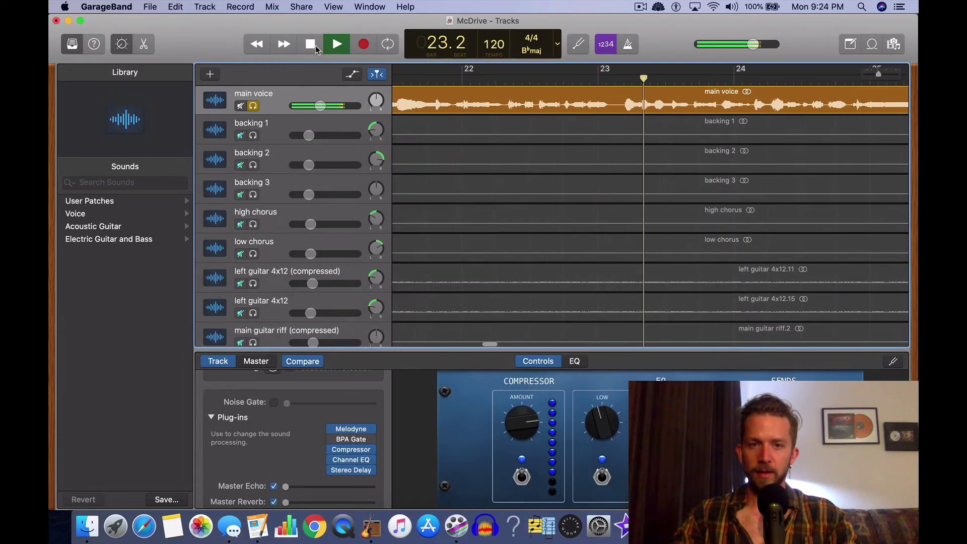
key("space")
left_click(560, 75)
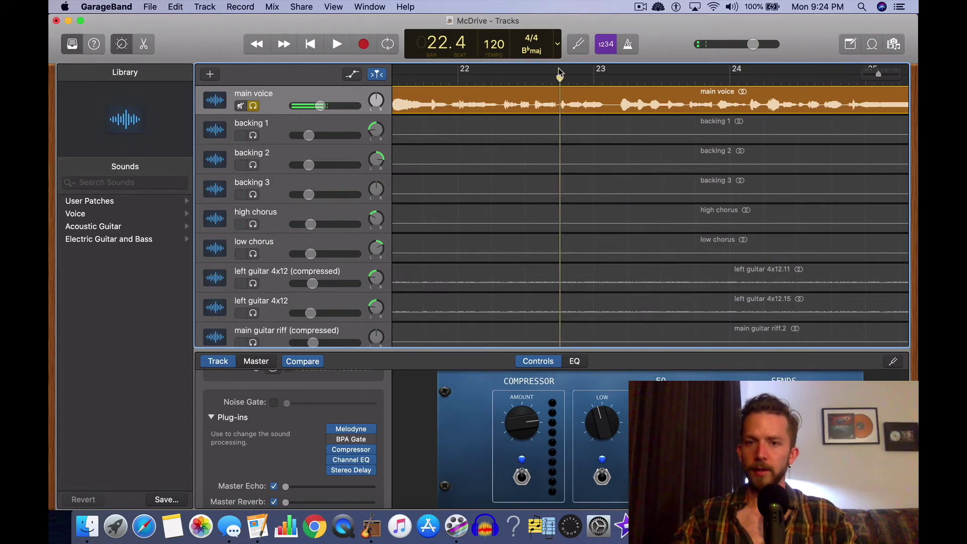
left_click_drag(559, 74, 652, 73)
Step: Play the loop once, then open the main voice's BPA Gate window beside the tracks
left_click(338, 44)
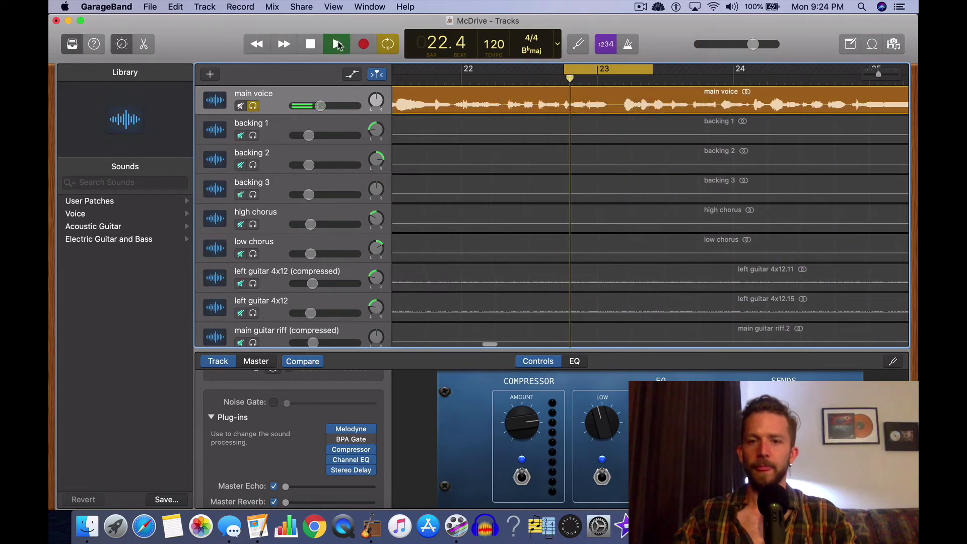
left_click(309, 45)
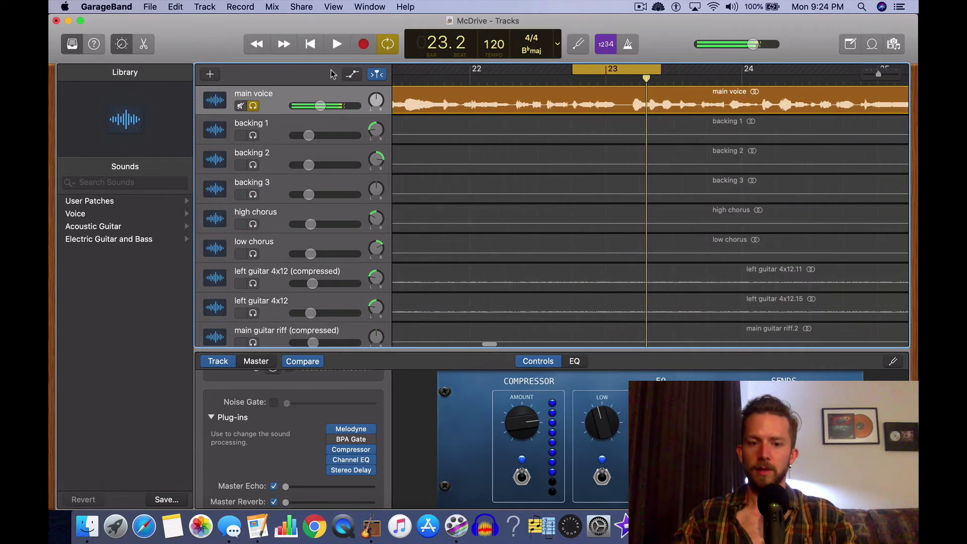
left_click(350, 441)
left_click_drag(343, 64, 672, 191)
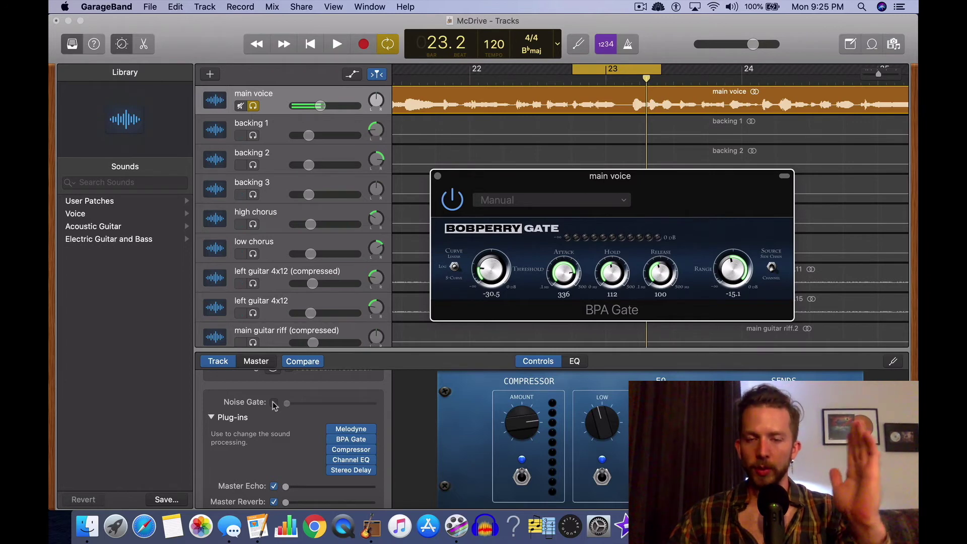
Step: Enable the built-in Noise Gate and drag its threshold slider to about -57 dB
left_click_drag(285, 408, 353, 407)
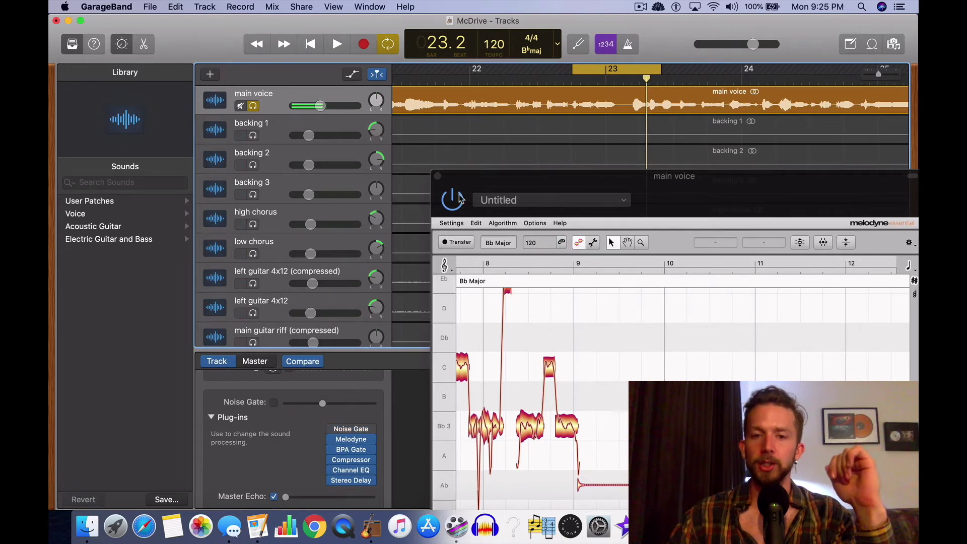
Step: Close Melodyne, set the Noise Gate slot to No Plug-in, start playback and reopen BPA Gate
left_click(438, 177)
left_click(383, 427)
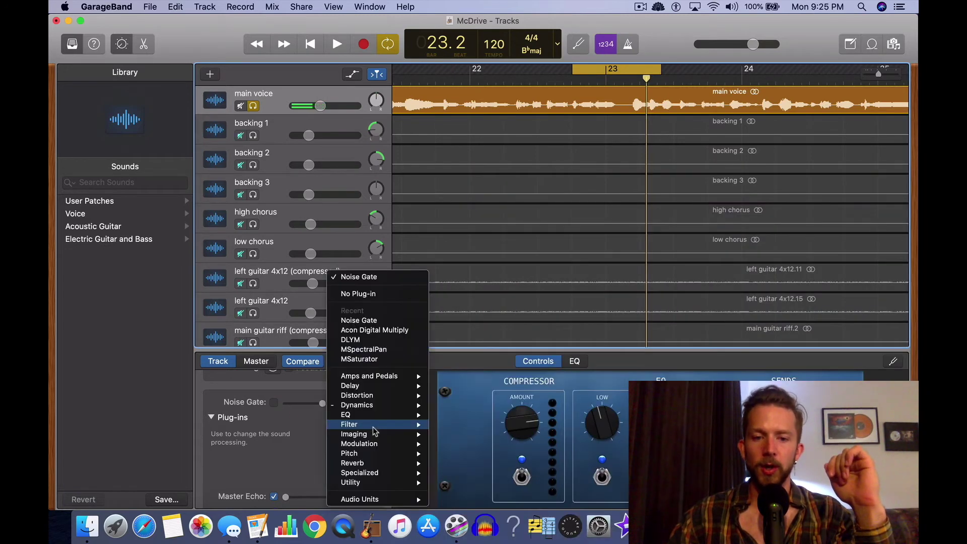
key("Escape")
left_click(373, 432)
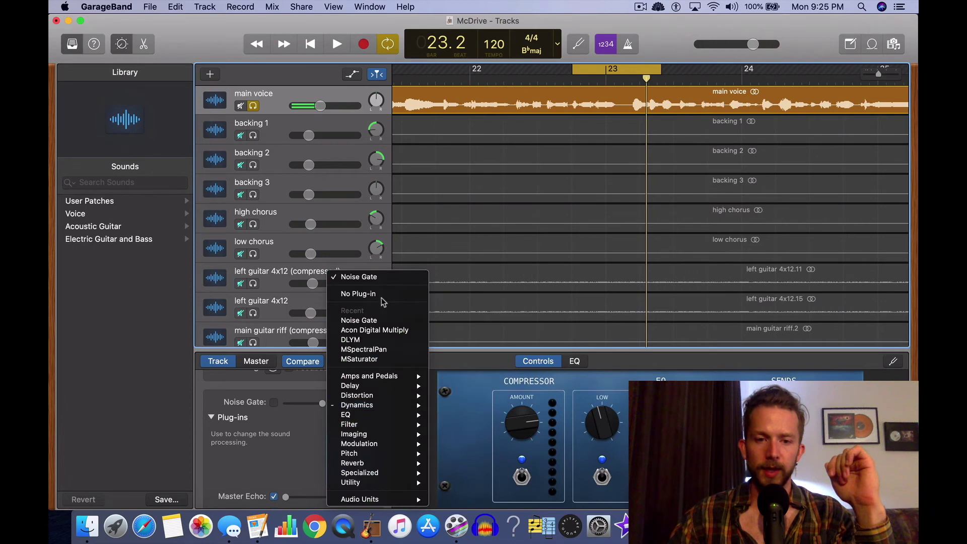
left_click(385, 298)
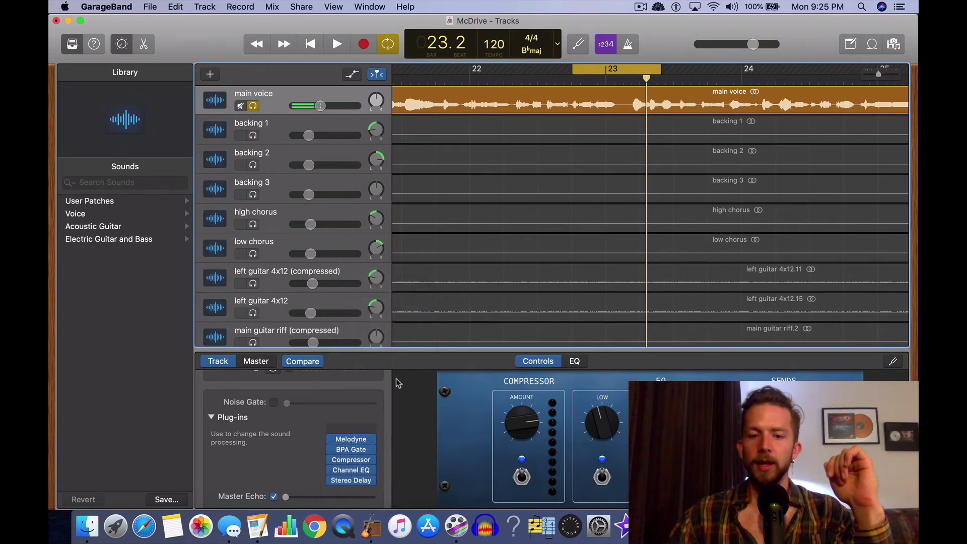
left_click(343, 49)
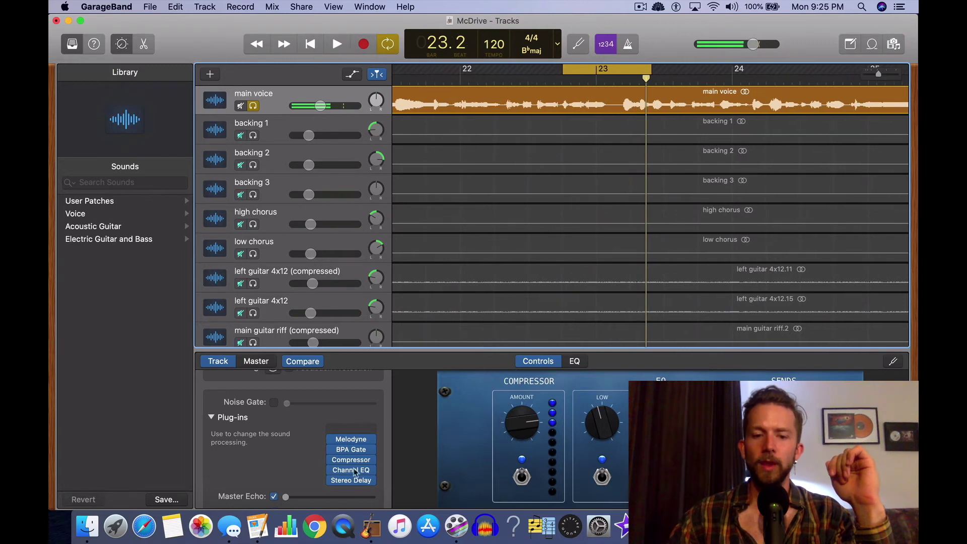
left_click(351, 450)
Step: Start looped playback from bar 22.4 and raise the gate threshold, dismissing a System Overload alert
left_click_drag(368, 60, 590, 198)
left_click(308, 43)
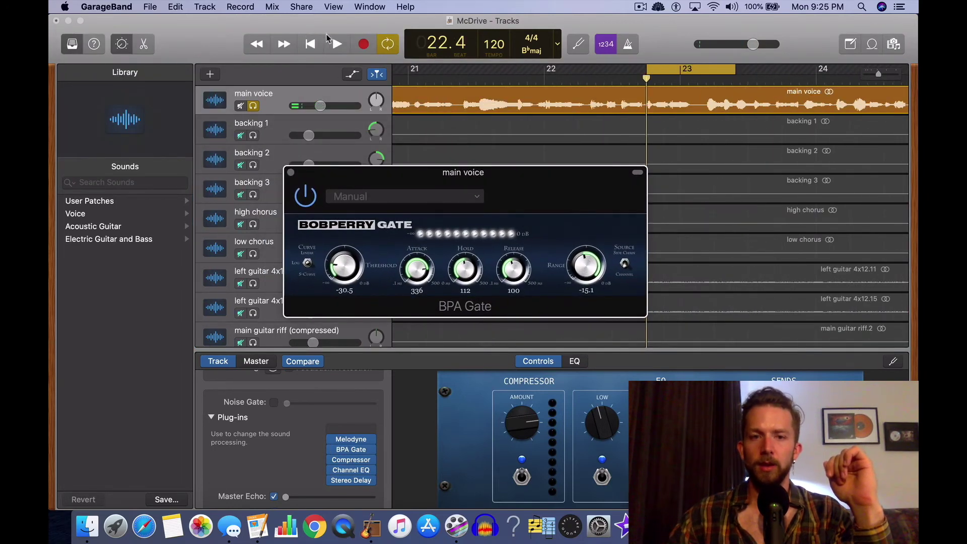
left_click(336, 44)
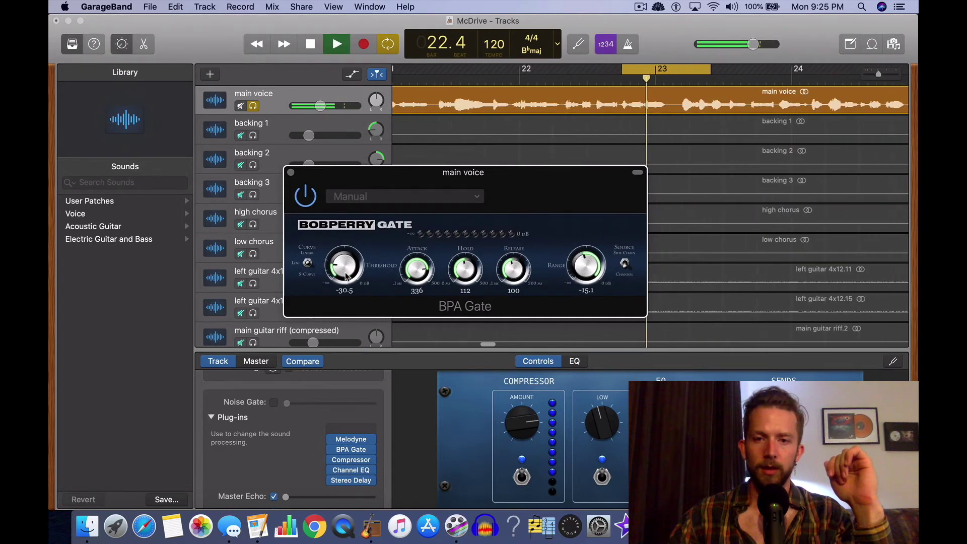
left_click_drag(346, 276, 357, 245)
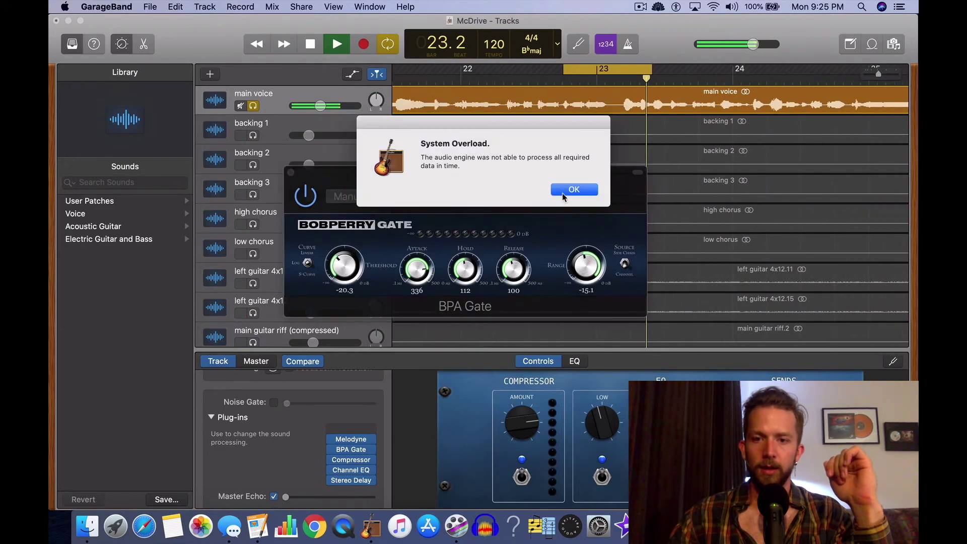
left_click(573, 190)
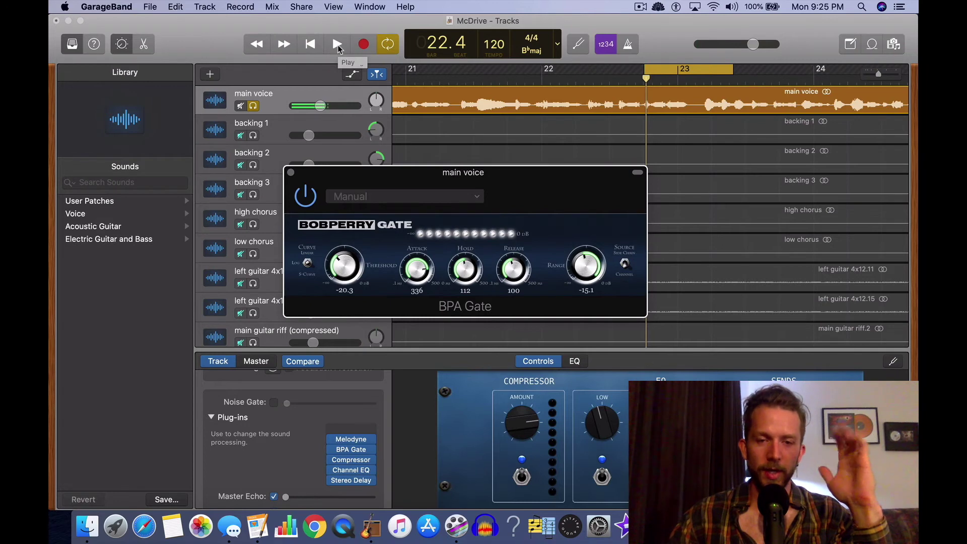
left_click(337, 45)
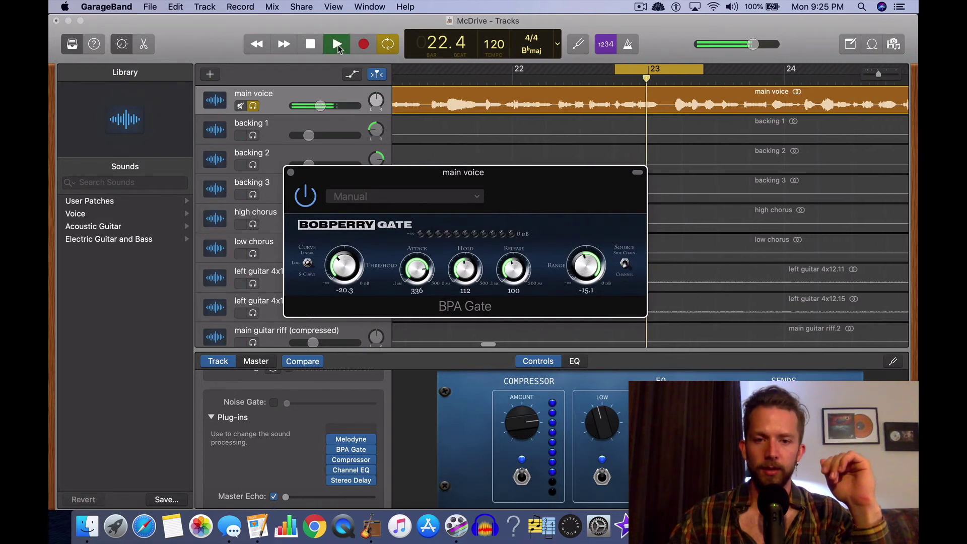
Step: Dial the gate to threshold -9.8, attack 361, hold 81.2 and range -28.6, then stop playback
left_click_drag(342, 276, 353, 247)
left_click_drag(584, 261, 588, 308)
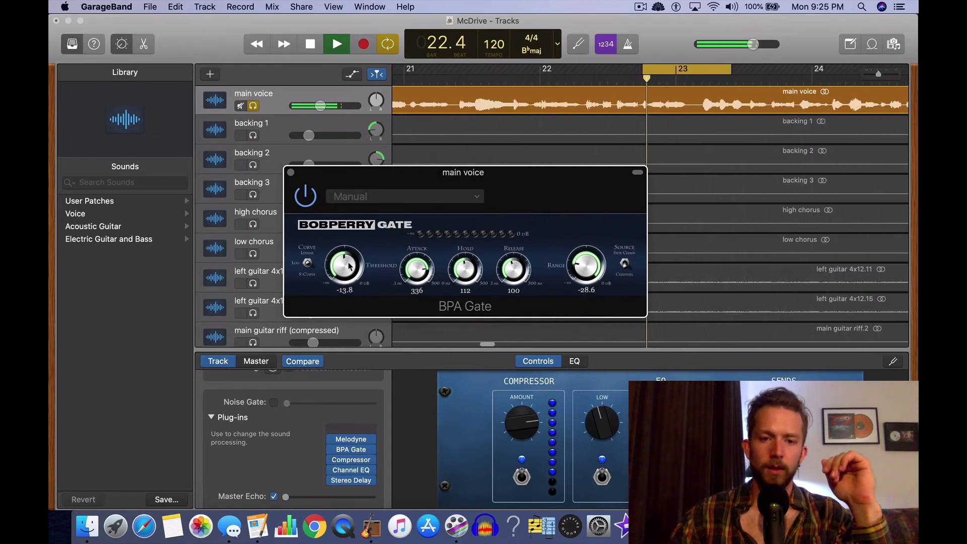
left_click_drag(351, 267, 356, 246)
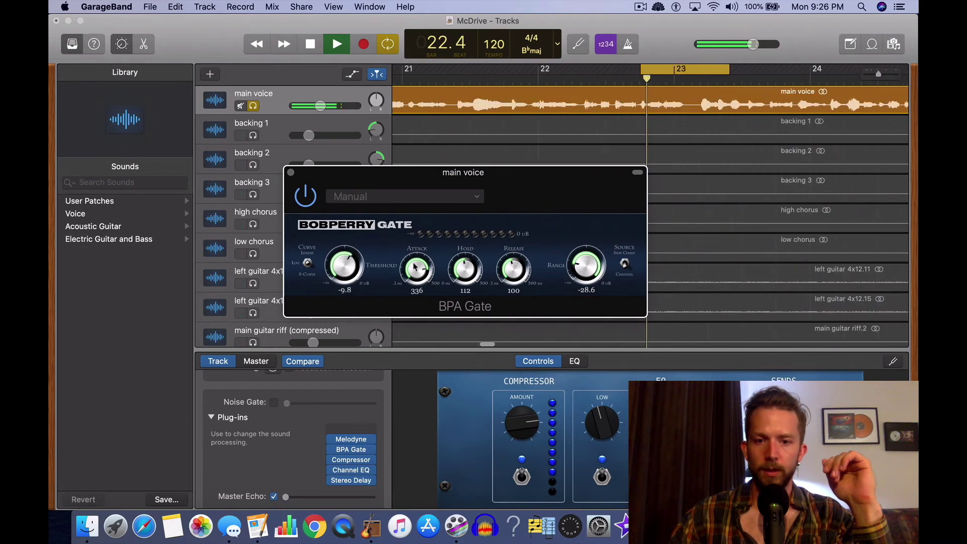
left_click_drag(418, 272, 420, 266)
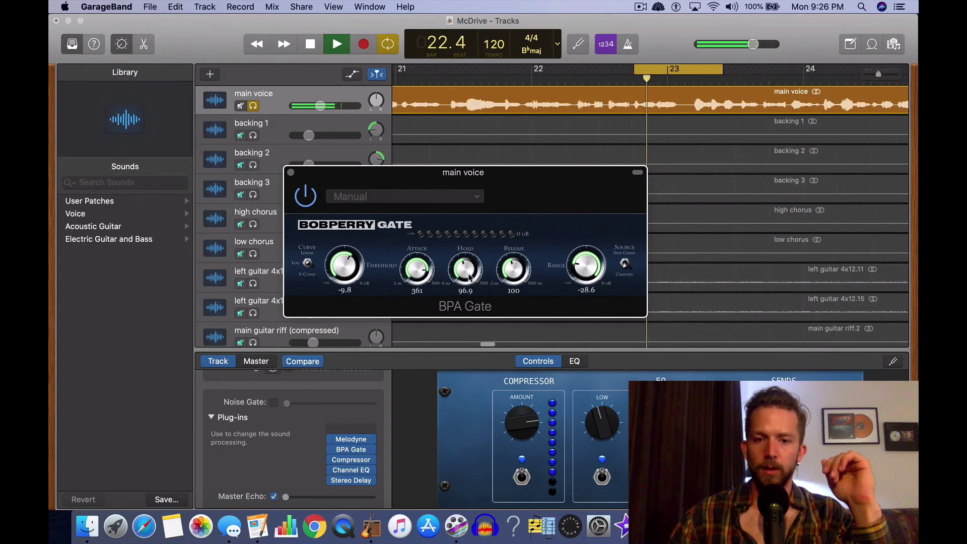
left_click_drag(469, 271, 467, 281)
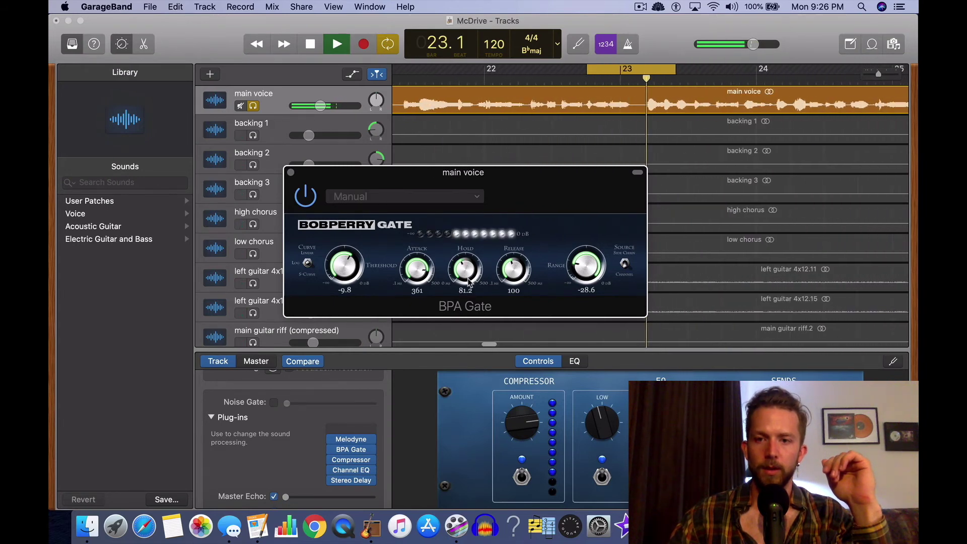
key("space")
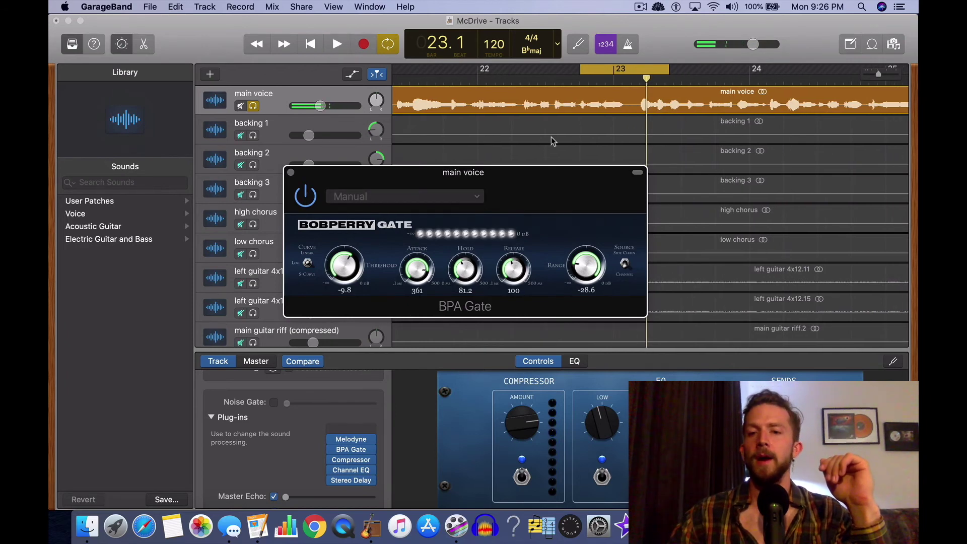
Step: Replace the loop with a cycle region from bar 21.4 through 23 and play it
left_click(586, 69)
left_click(554, 77)
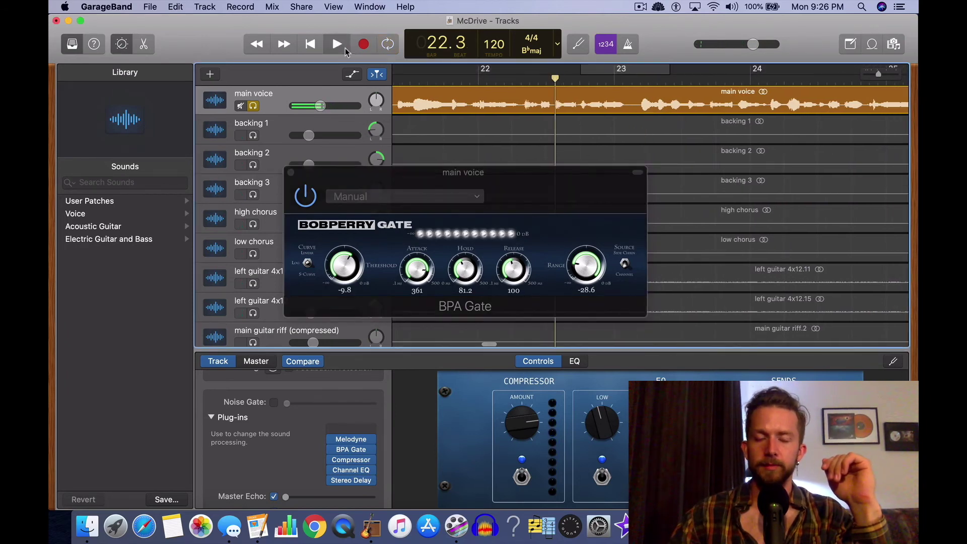
left_click(338, 45)
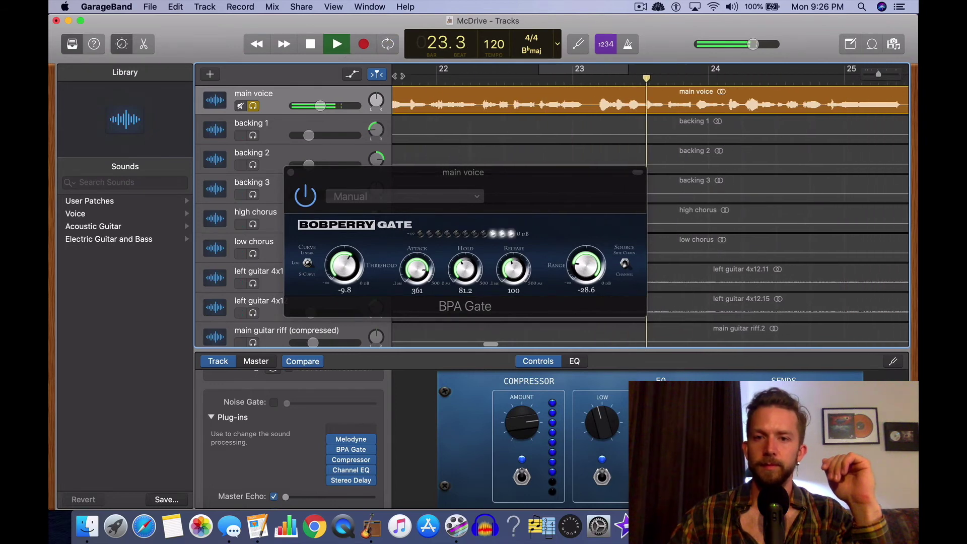
key("space")
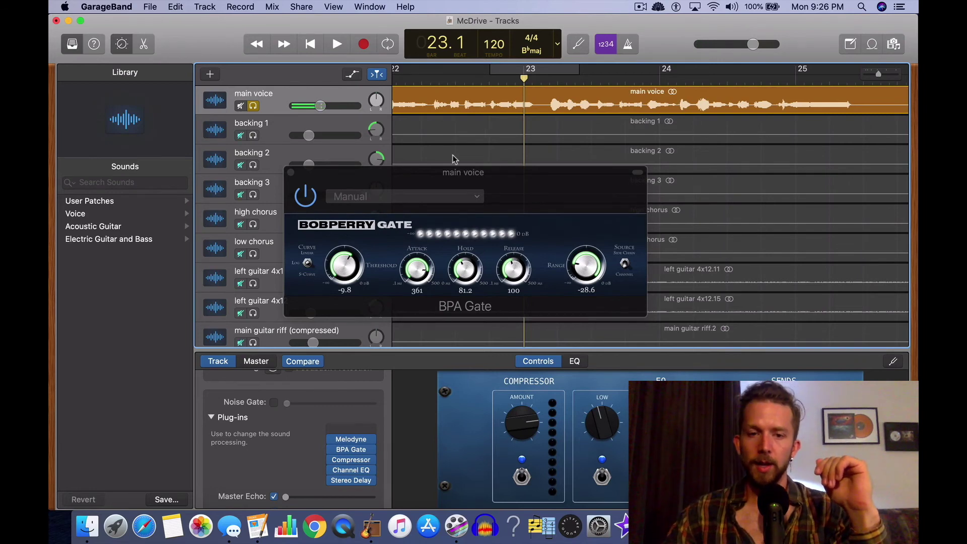
left_click_drag(498, 74, 593, 71)
left_click(337, 44)
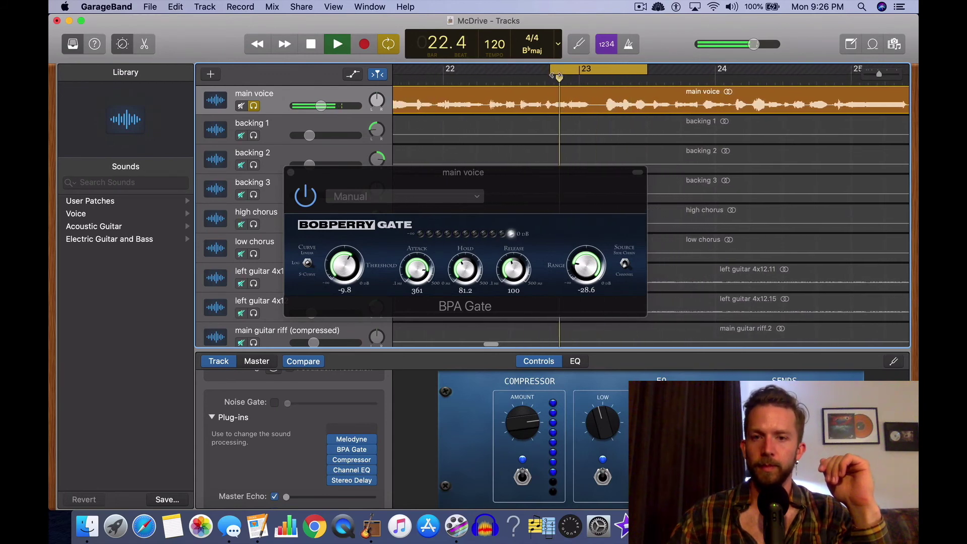
left_click_drag(534, 70, 455, 73)
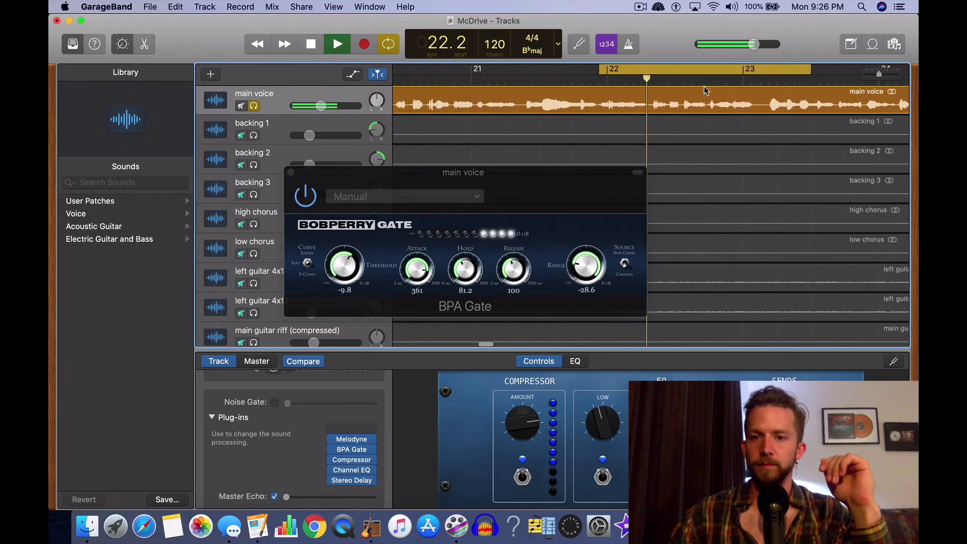
Step: Set the gate threshold to -18.0, range to -45.5 and attack to 410
left_click_drag(350, 265, 345, 302)
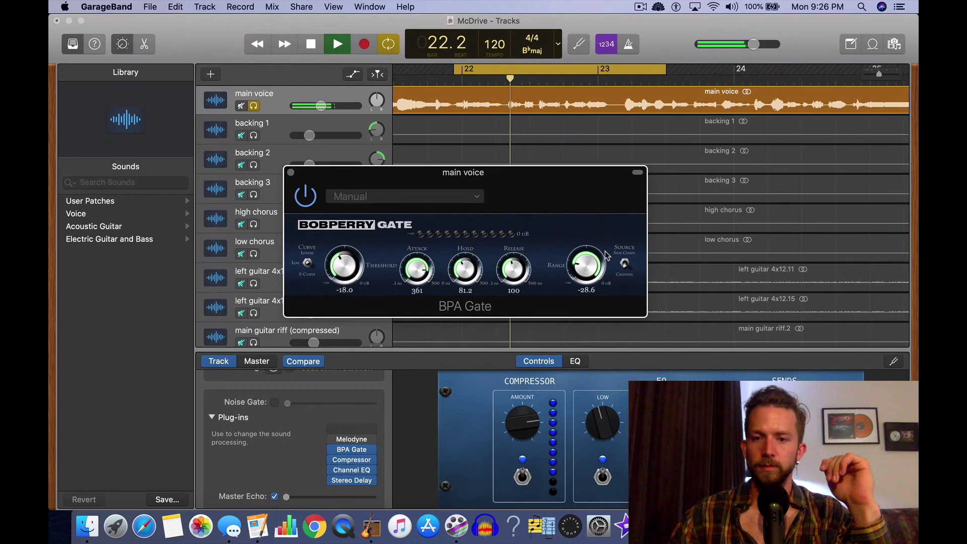
left_click_drag(588, 257, 589, 241)
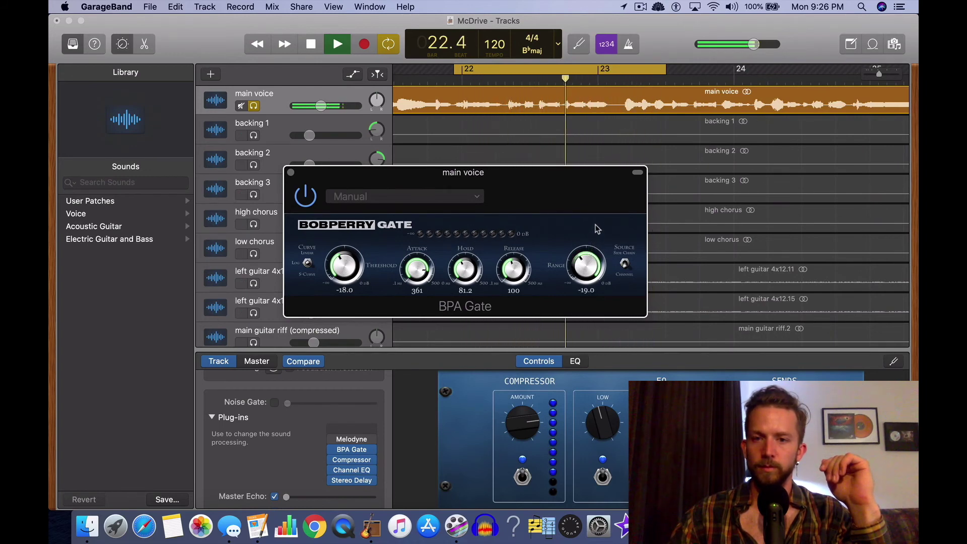
left_click_drag(587, 261, 593, 285)
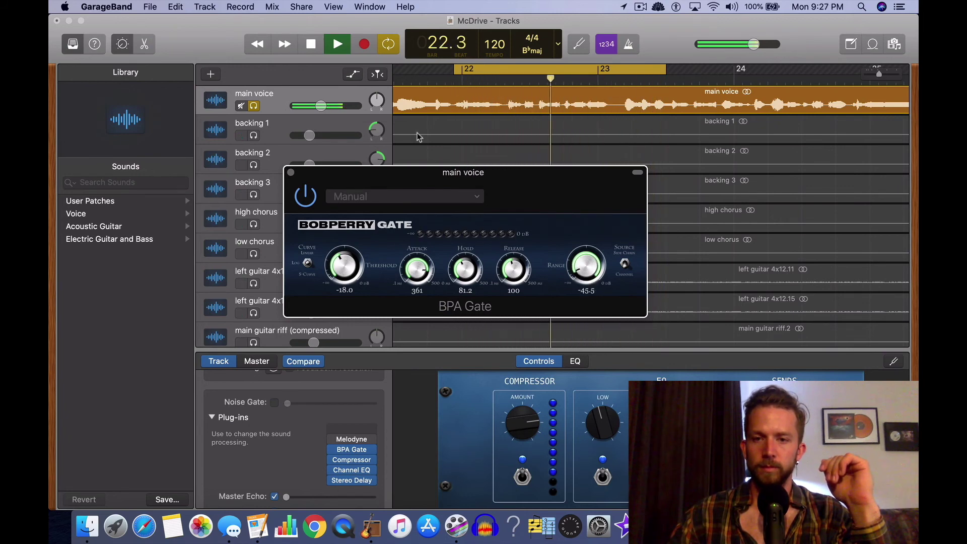
left_click_drag(426, 276, 427, 264)
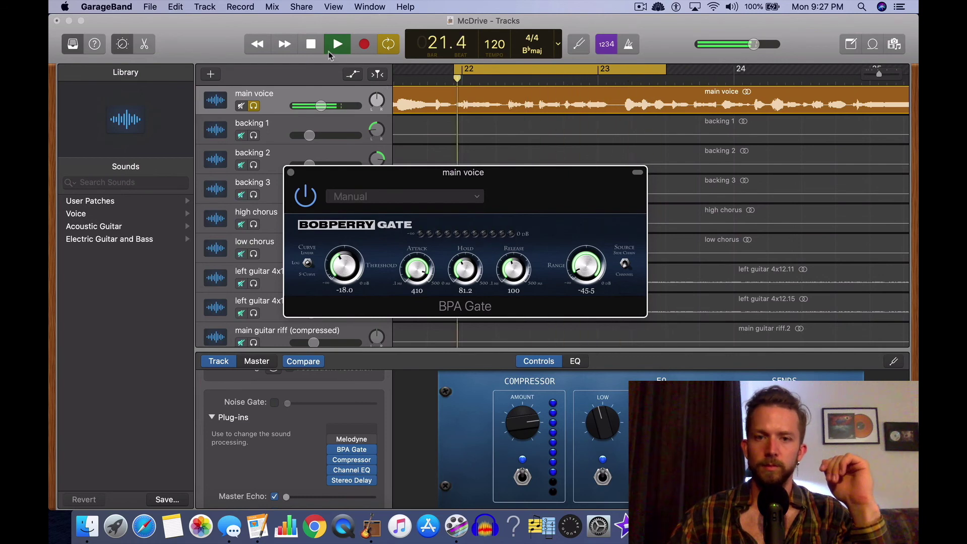
Step: Re-enable the bars 22–23 loop and play it through once
left_click(316, 45)
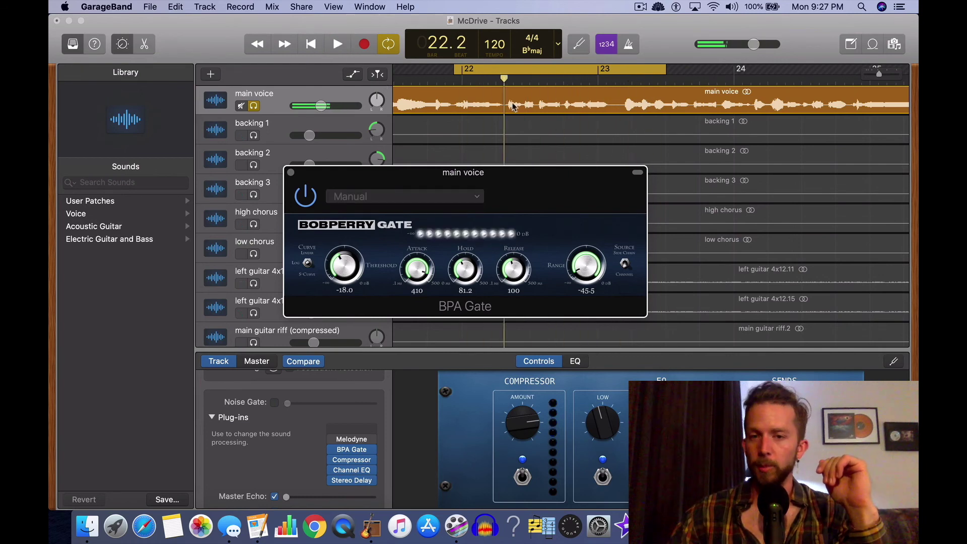
left_click(540, 69)
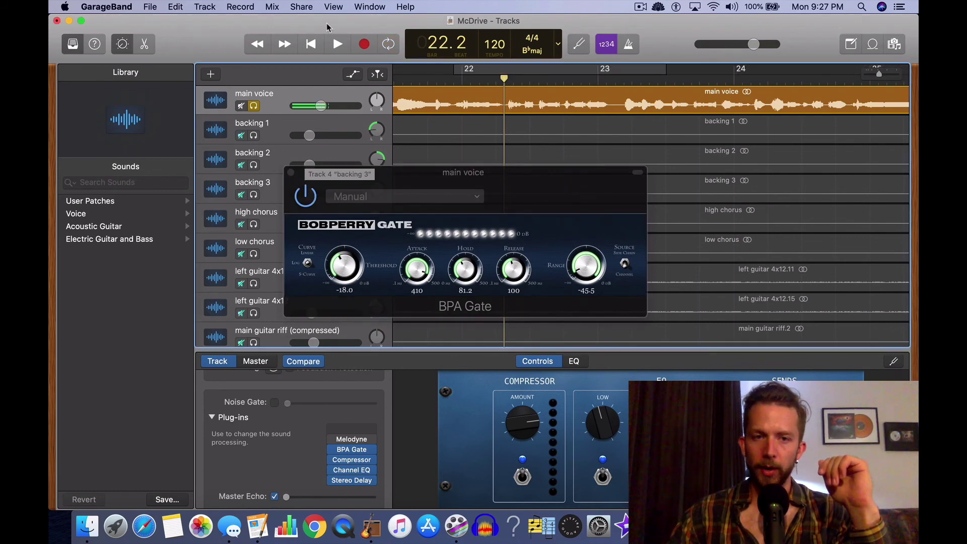
key("c")
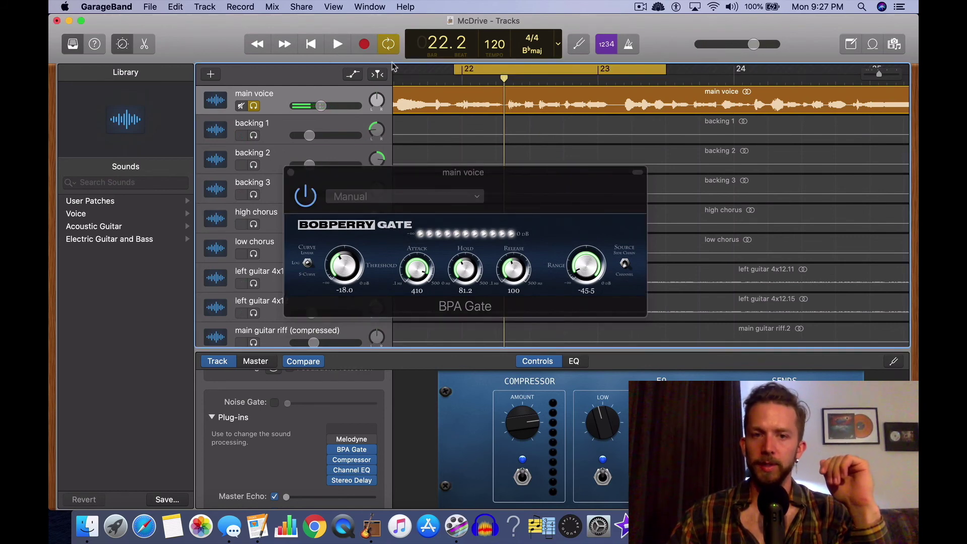
left_click(336, 43)
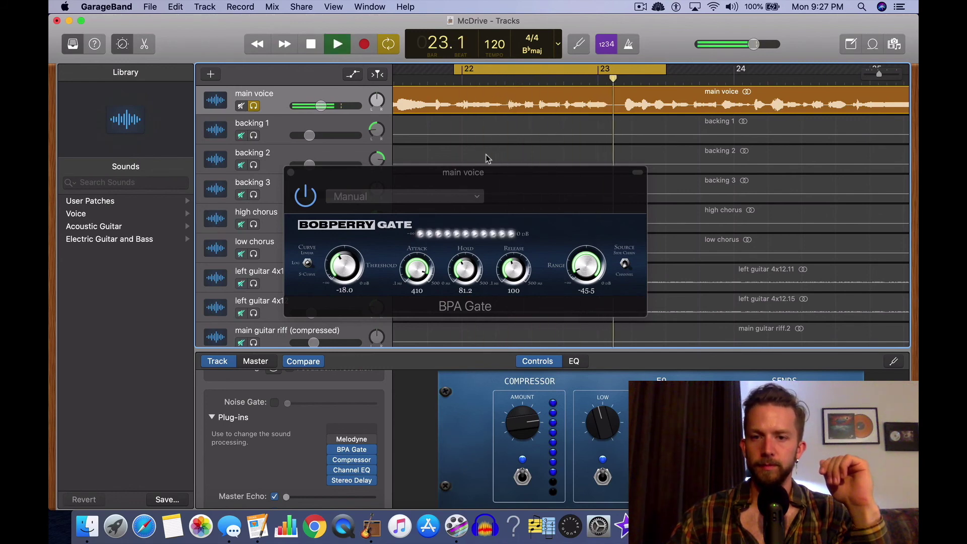
key("space")
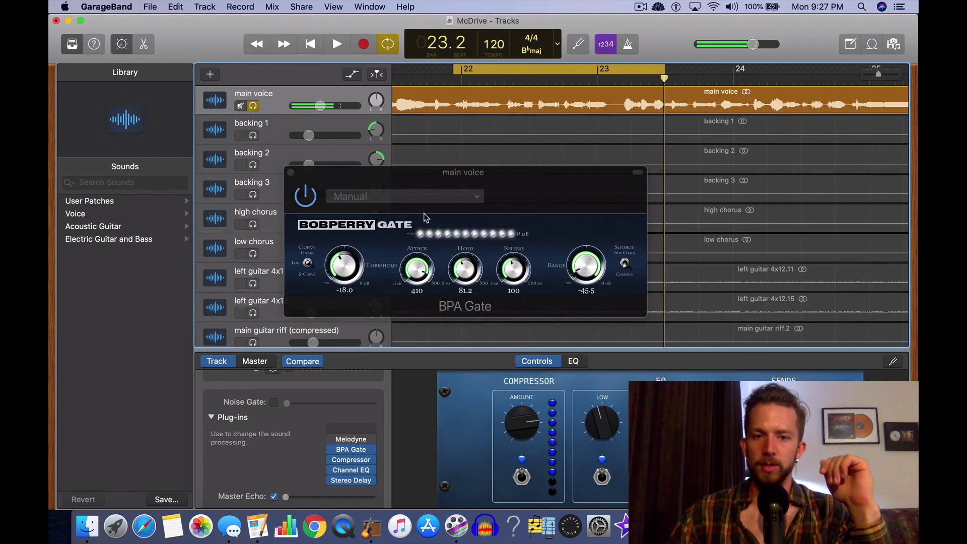
Step: Bypass the BPA Gate and play the loop to hear it ungated
left_click(306, 195)
left_click(338, 44)
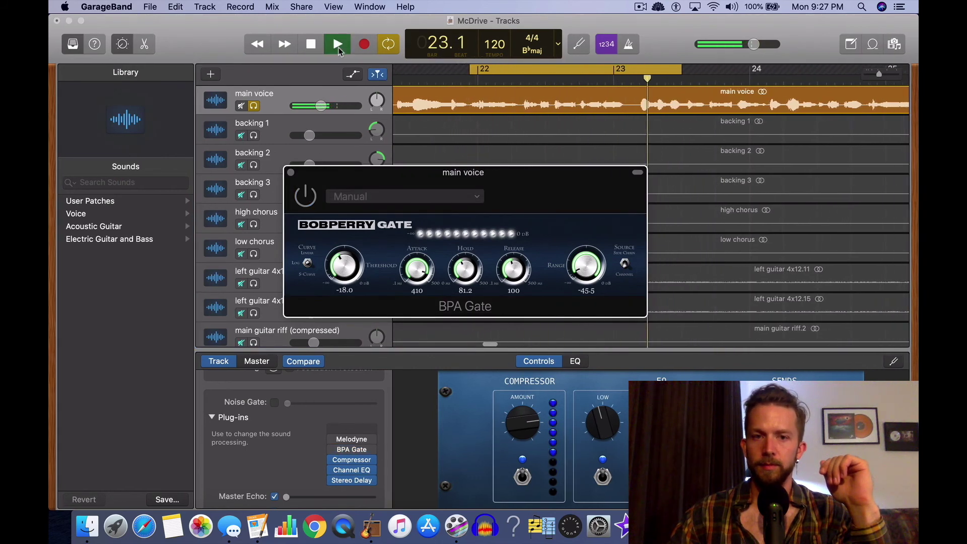
left_click(338, 45)
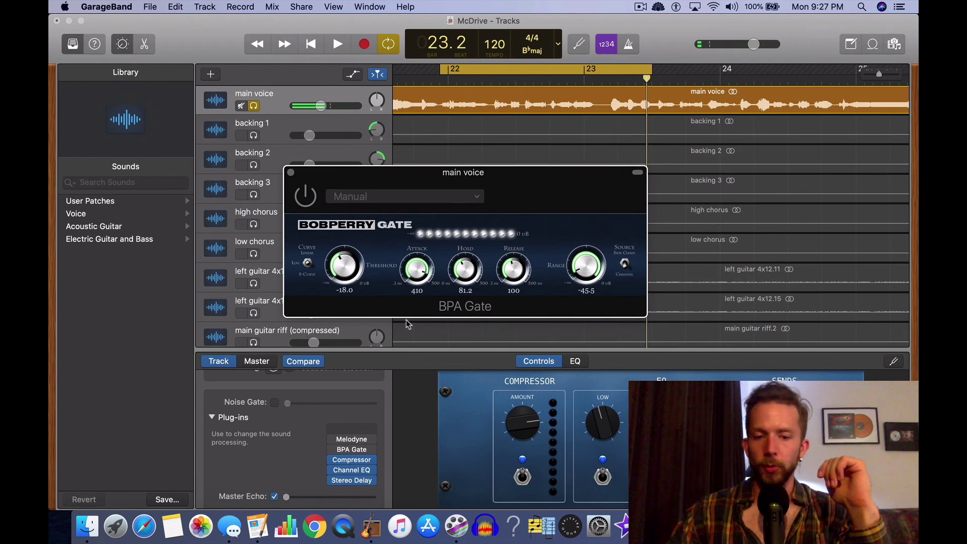
Step: Close the BPA Gate plug-in window
mouse_move(355, 446)
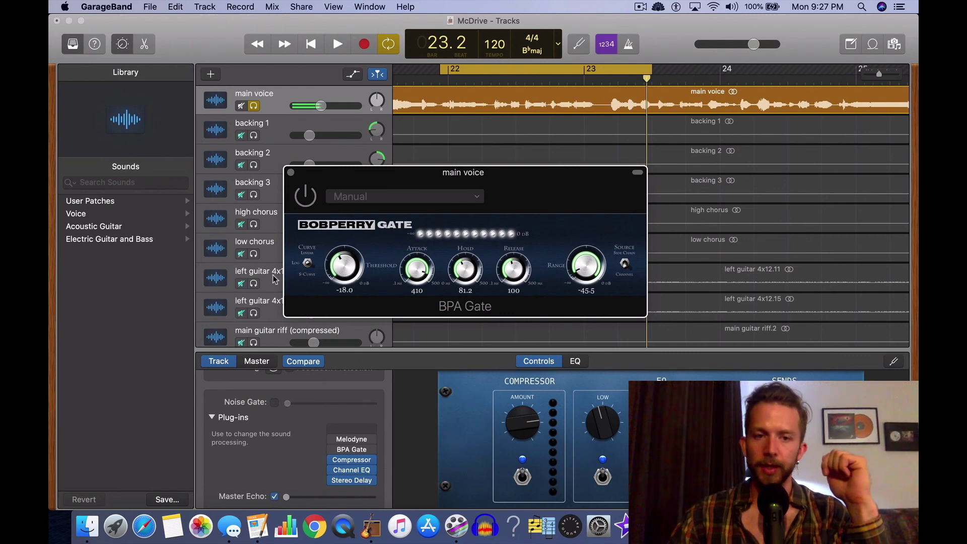
left_click(290, 172)
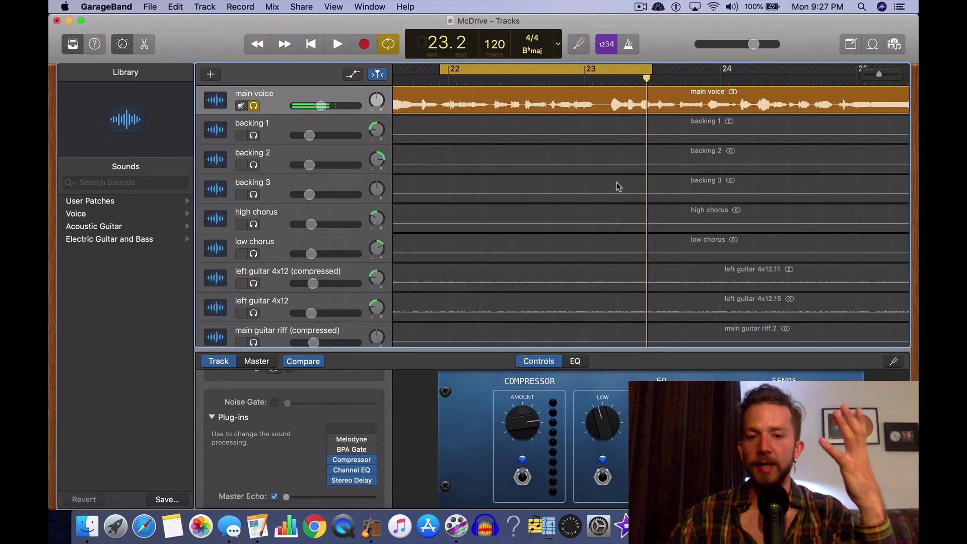
Step: Switch off the bars 22–23 cycle and zoom the timeline out to show more of the song
left_click(545, 71)
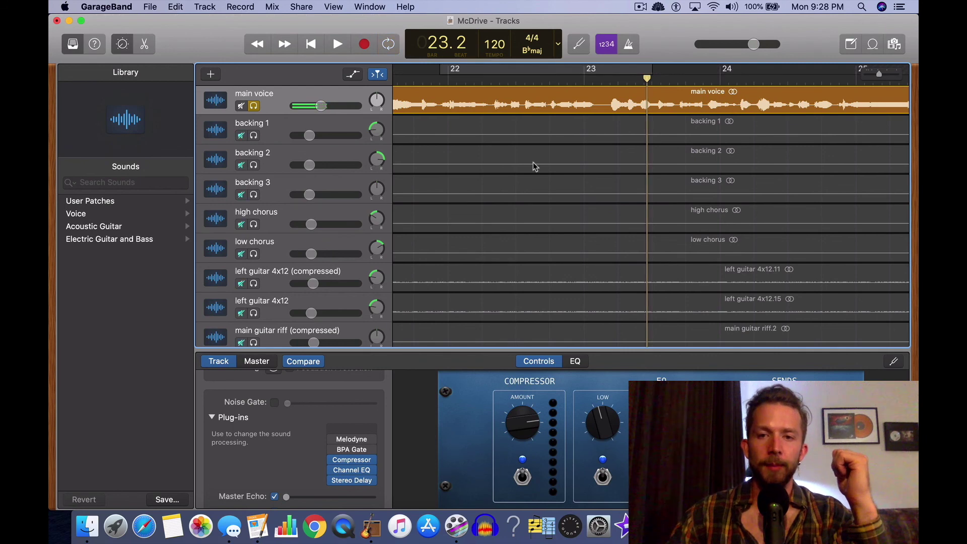
key("super+Left")
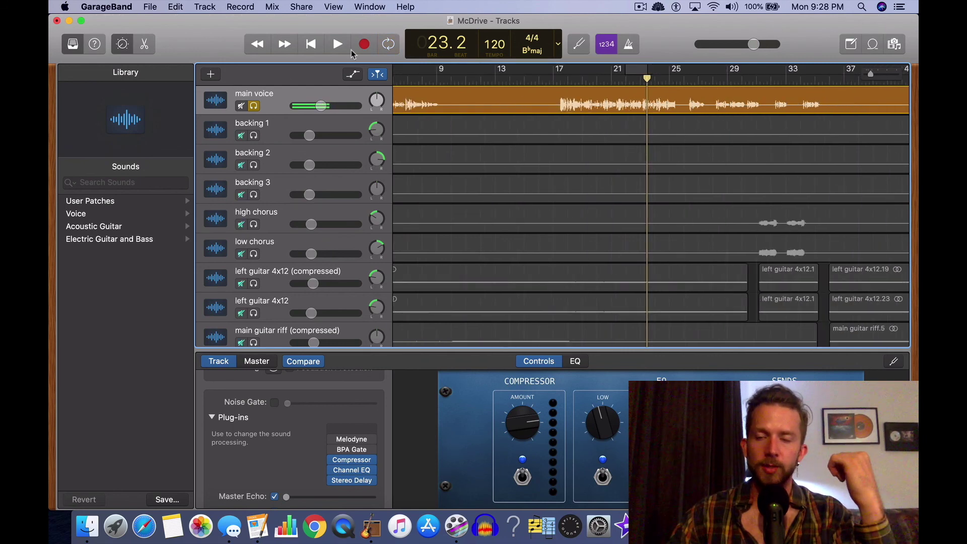
left_click(639, 8)
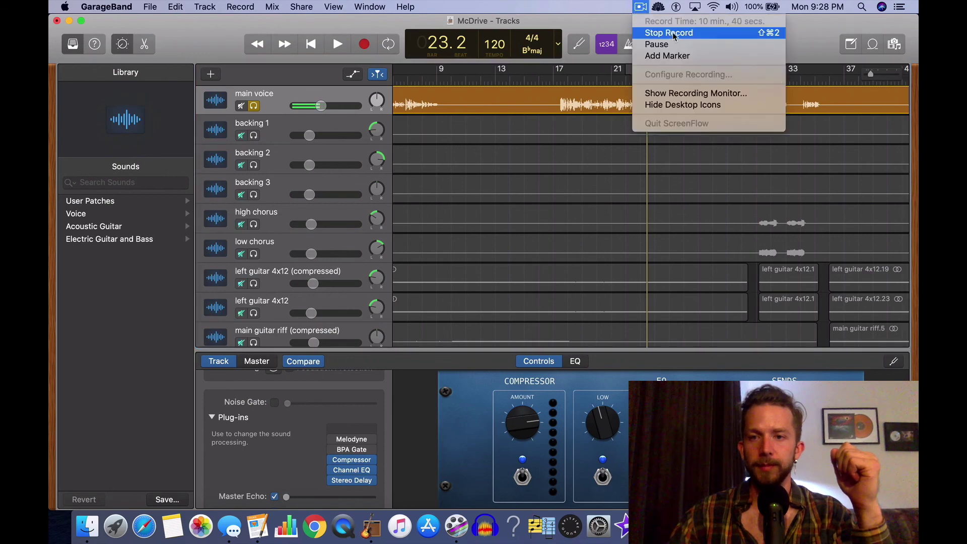